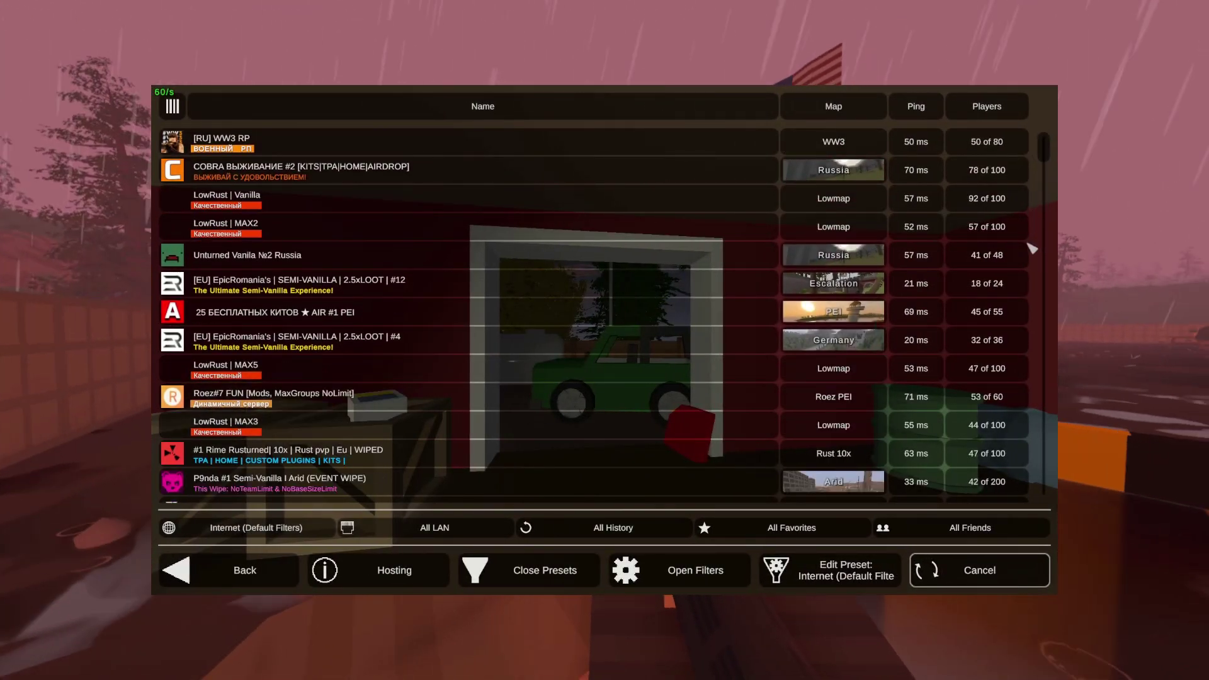
# Step: Open the Tutorial Server's console and scroll to the missing Steam login token warning
pyautogui.scroll(-5, 1033, 257)
pyautogui.moveTo(1050, 148); pyautogui.dragTo(1052, 189)
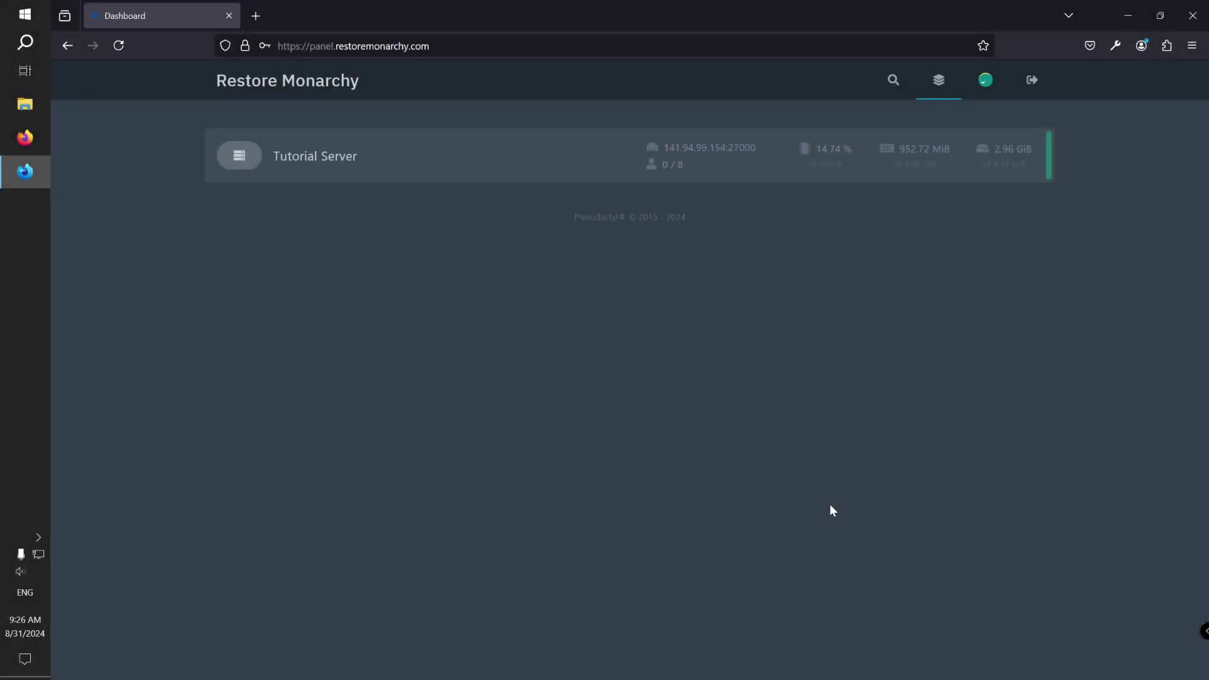
pyautogui.click(489, 169)
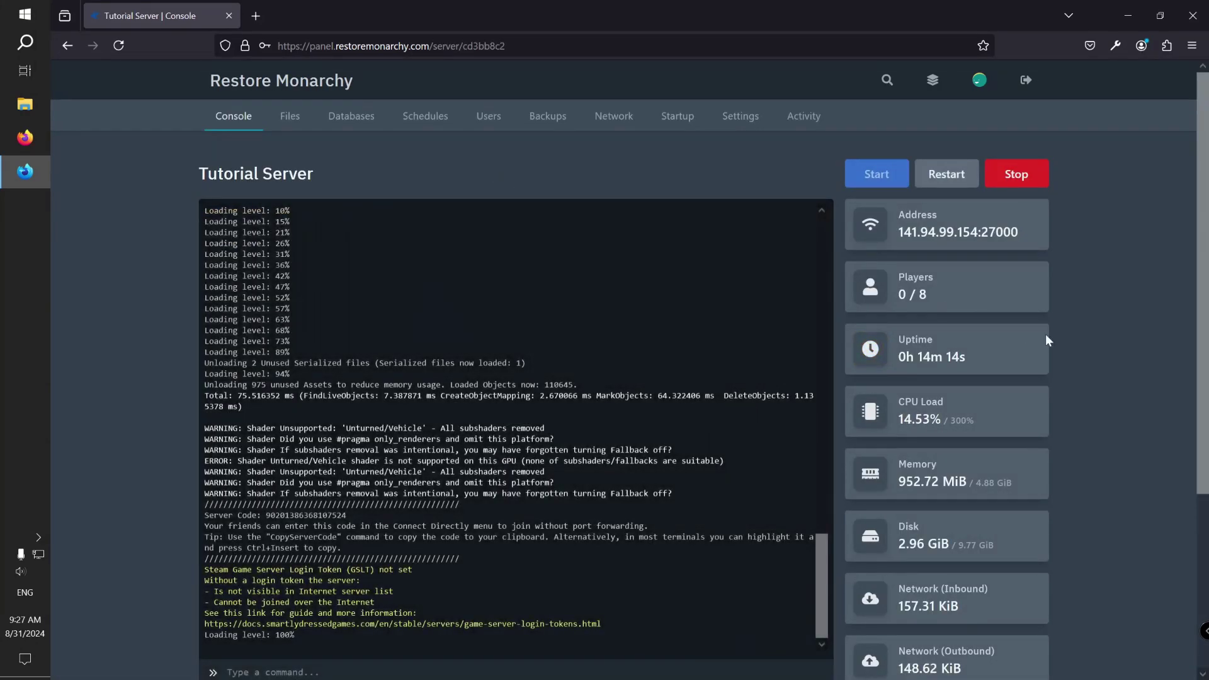
pyautogui.scroll(-2, 1046, 333)
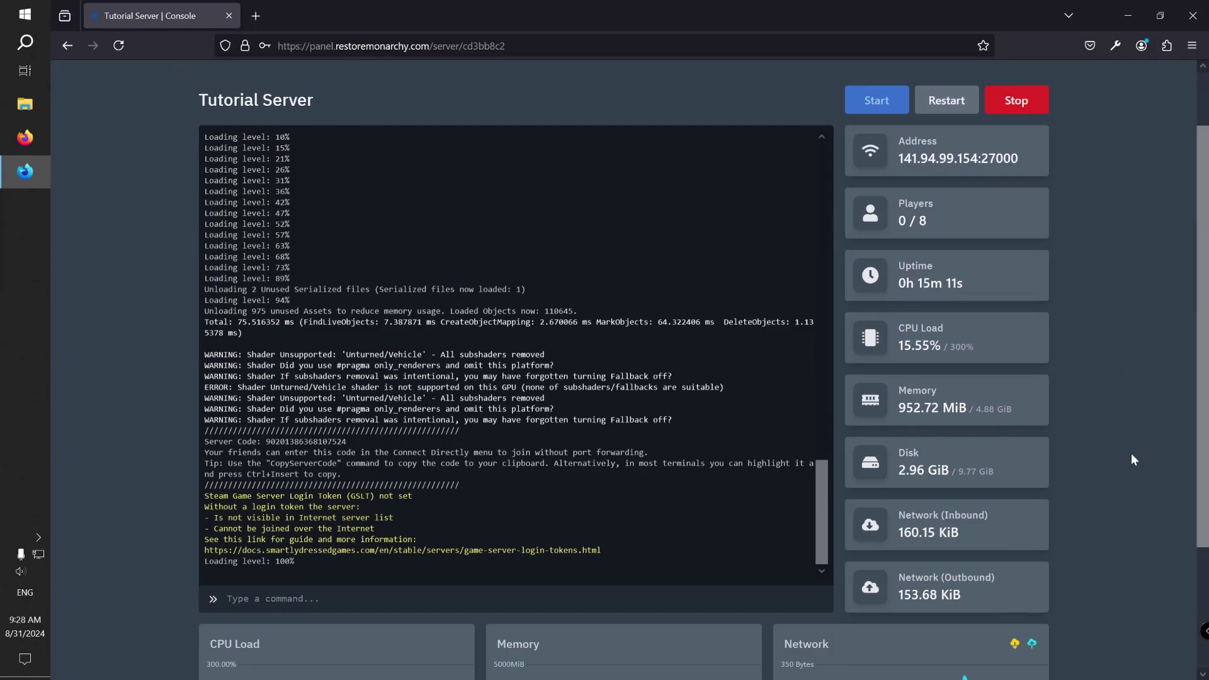
# Step: Follow the console's GSLT guide link, then open Steam's game server management page in a new tab
pyautogui.click(557, 551)
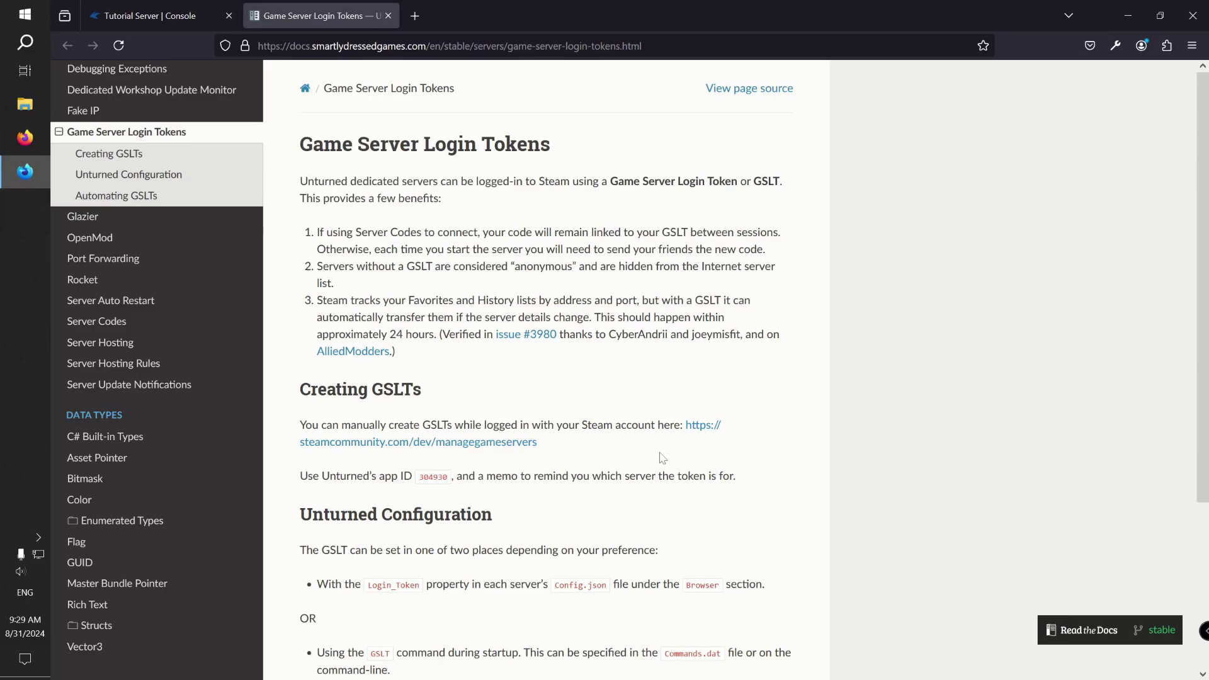
pyautogui.rightClick(521, 447)
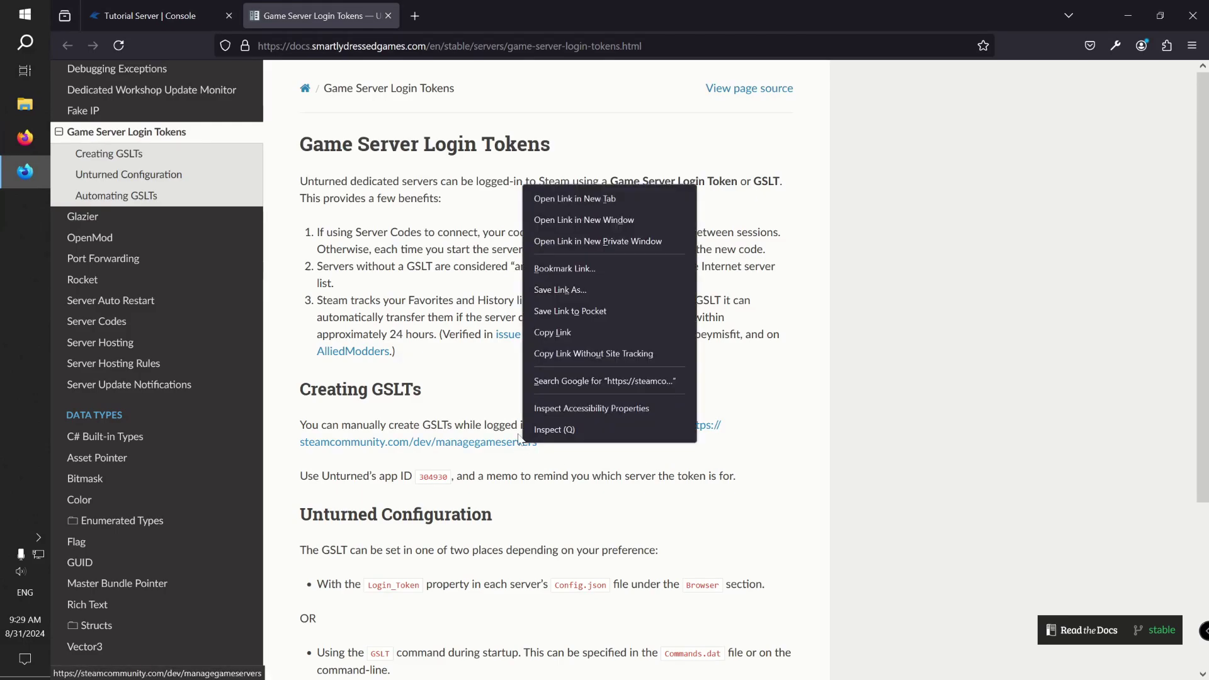
pyautogui.click(568, 202)
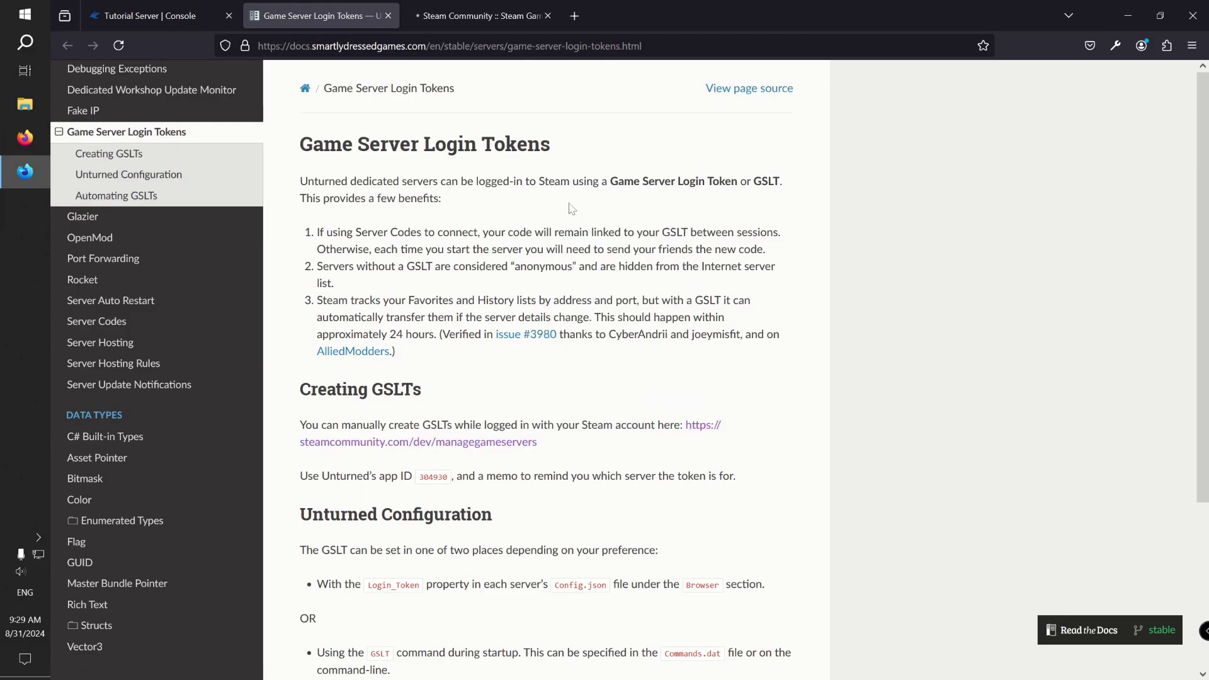
pyautogui.click(476, 20)
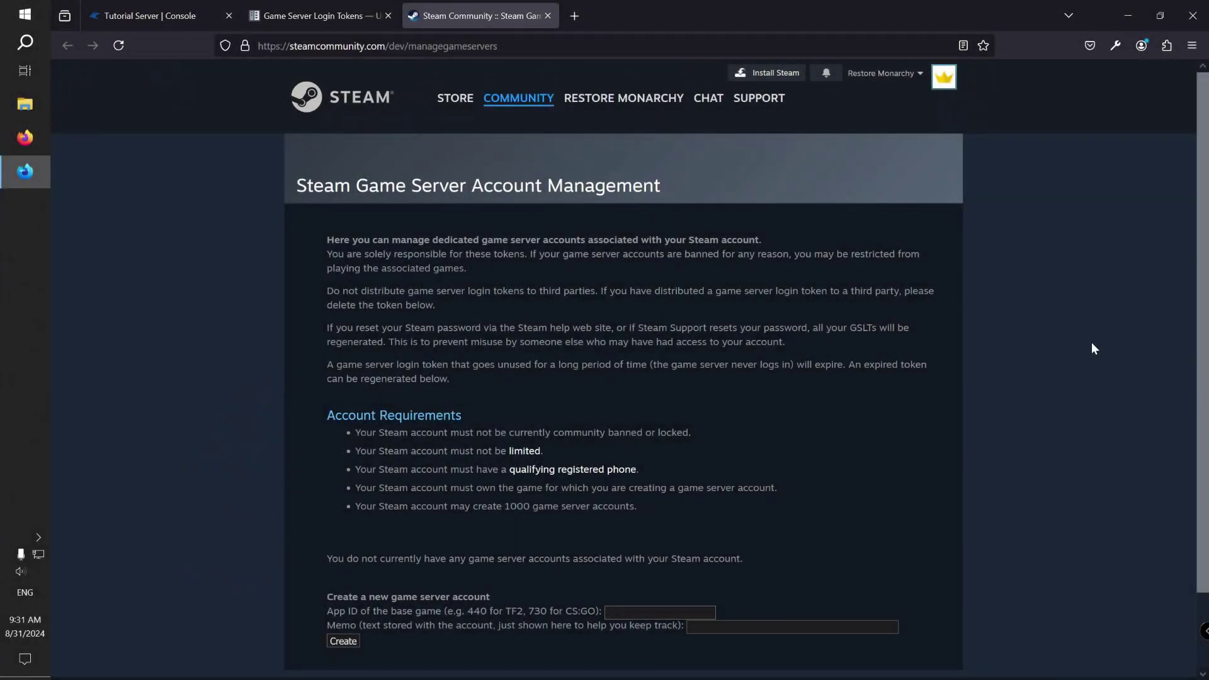
# Step: Scroll down to Steam's Create a new game server account form
pyautogui.scroll(-2, 1091, 343)
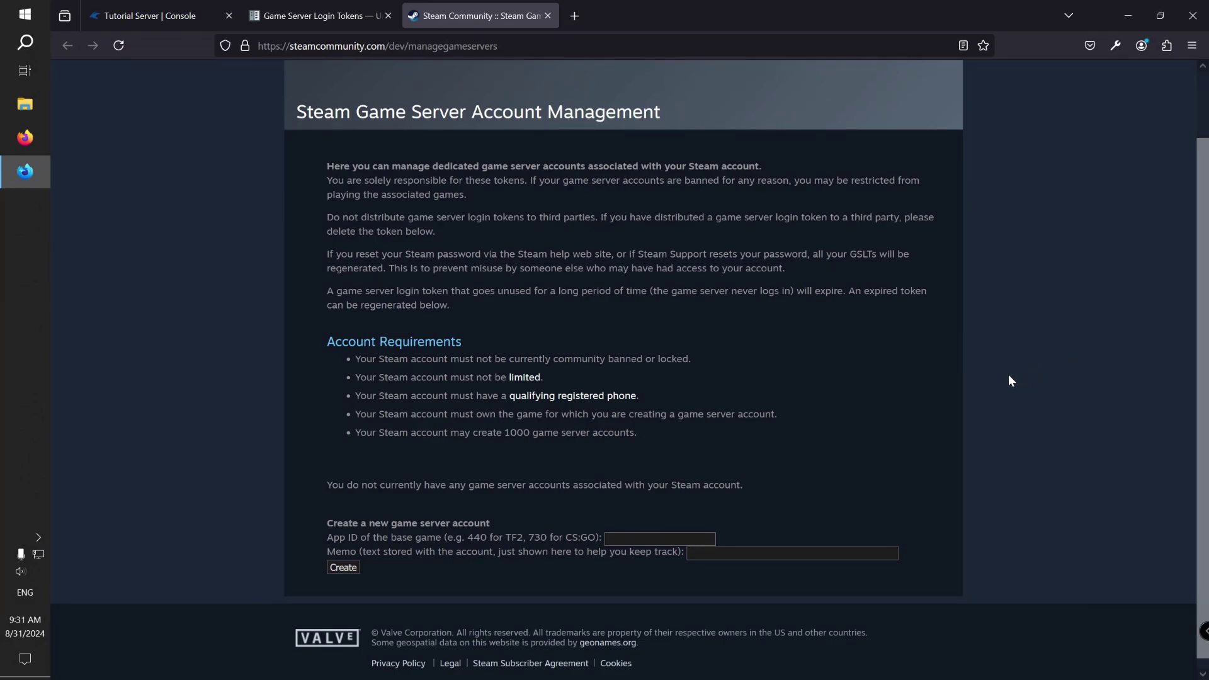
# Step: Back in the GSLT guide, copy the app ID 304930 from the Creating GSLTs section
pyautogui.click(345, 21)
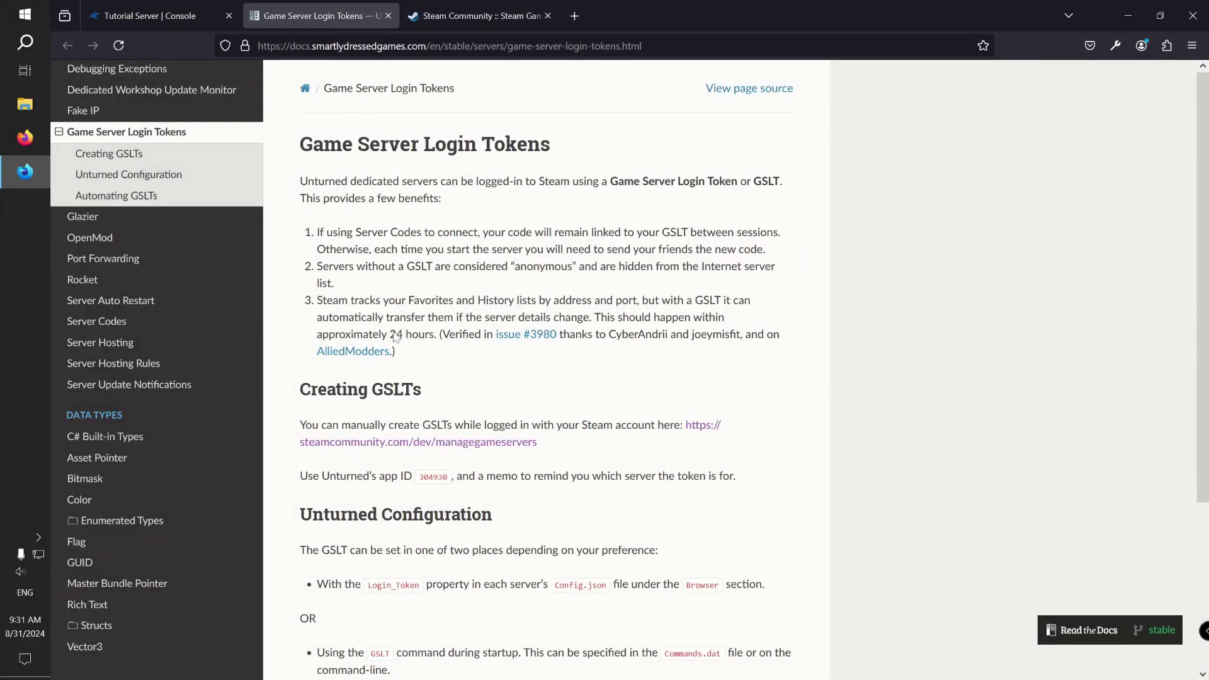
pyautogui.doubleClick(435, 476)
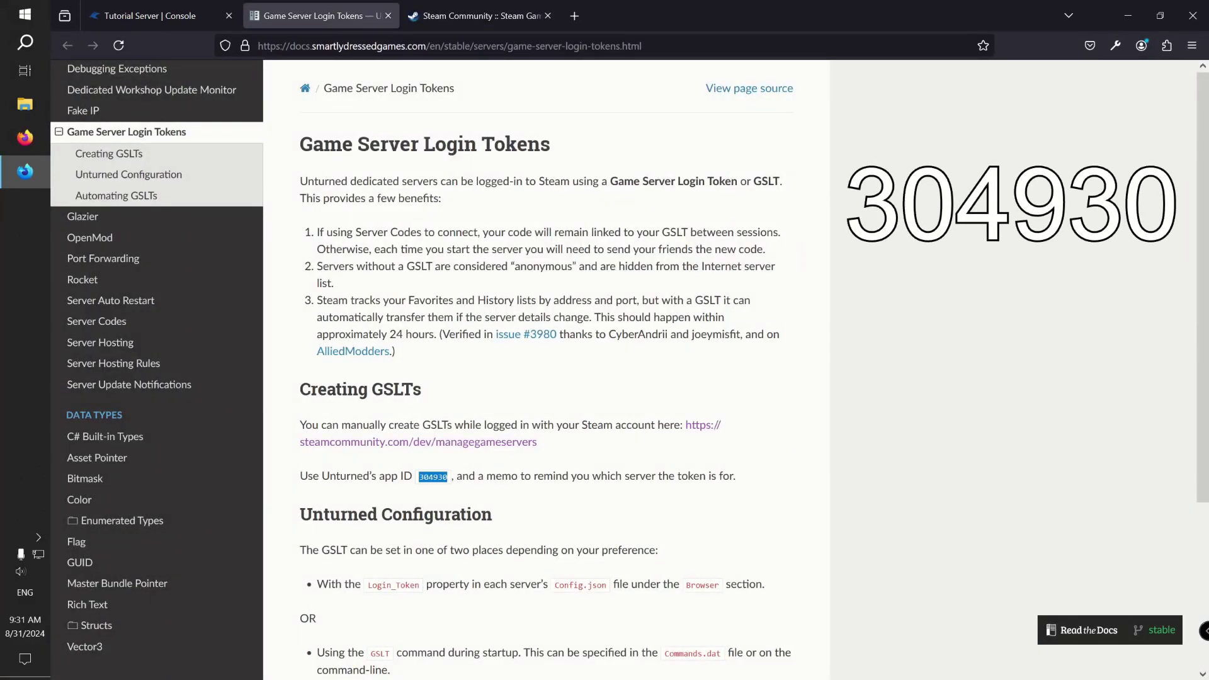
pyautogui.rightClick(441, 476)
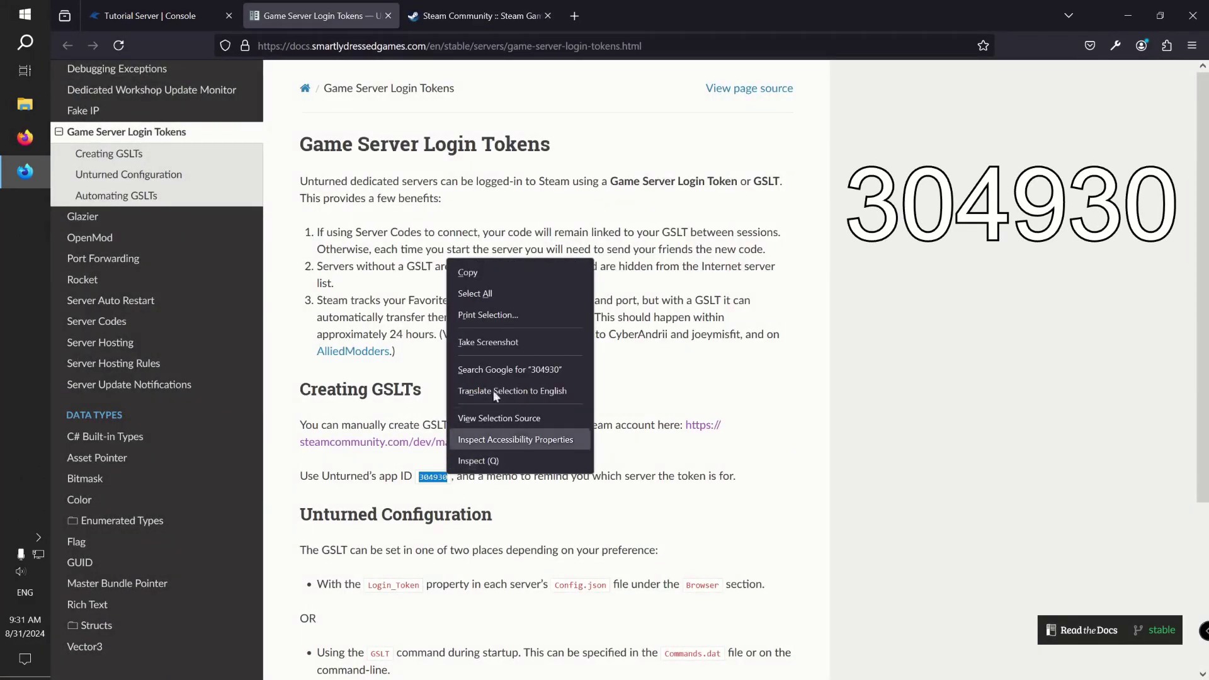
pyautogui.click(501, 275)
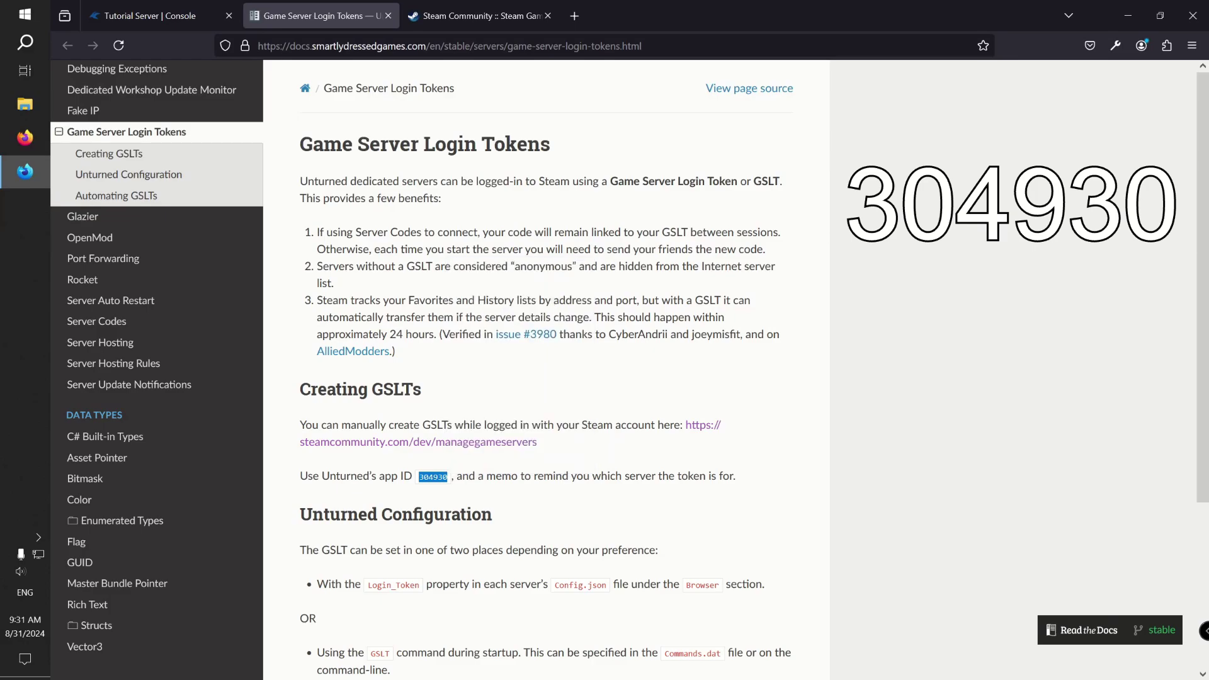
# Step: Paste app ID 304930 into the Steam form's App ID field and enter the memo 'tutorial server'
pyautogui.click(449, 21)
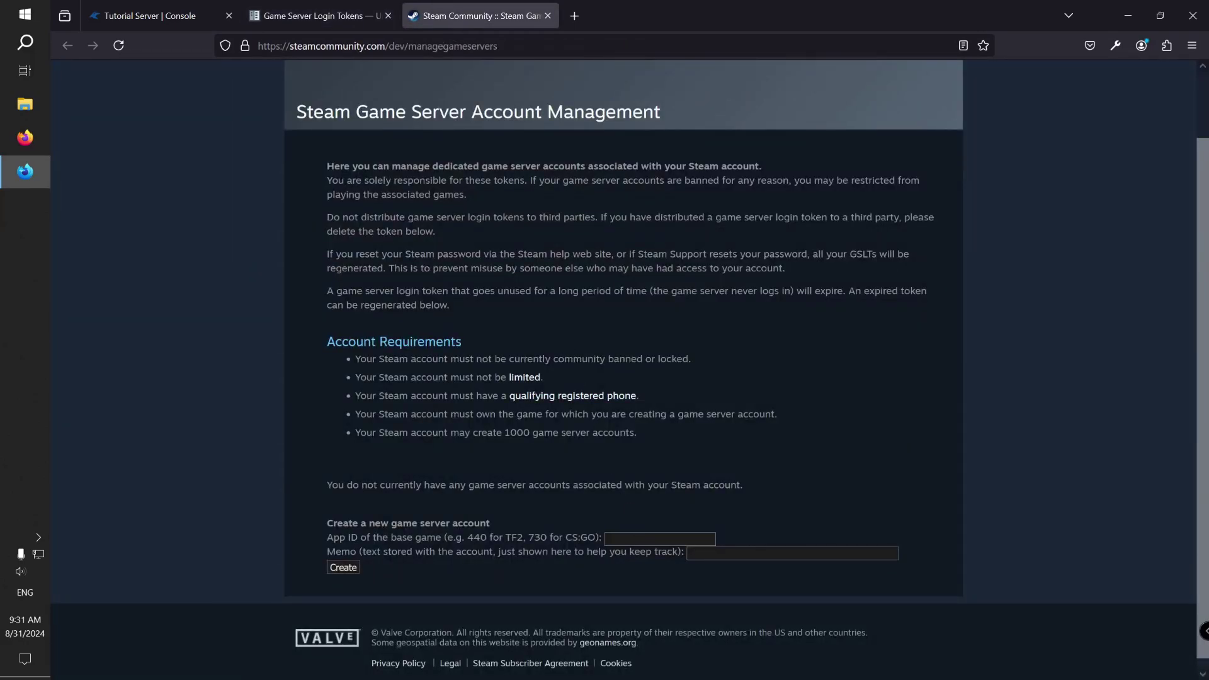
pyautogui.click(640, 538)
pyautogui.rightClick(640, 537)
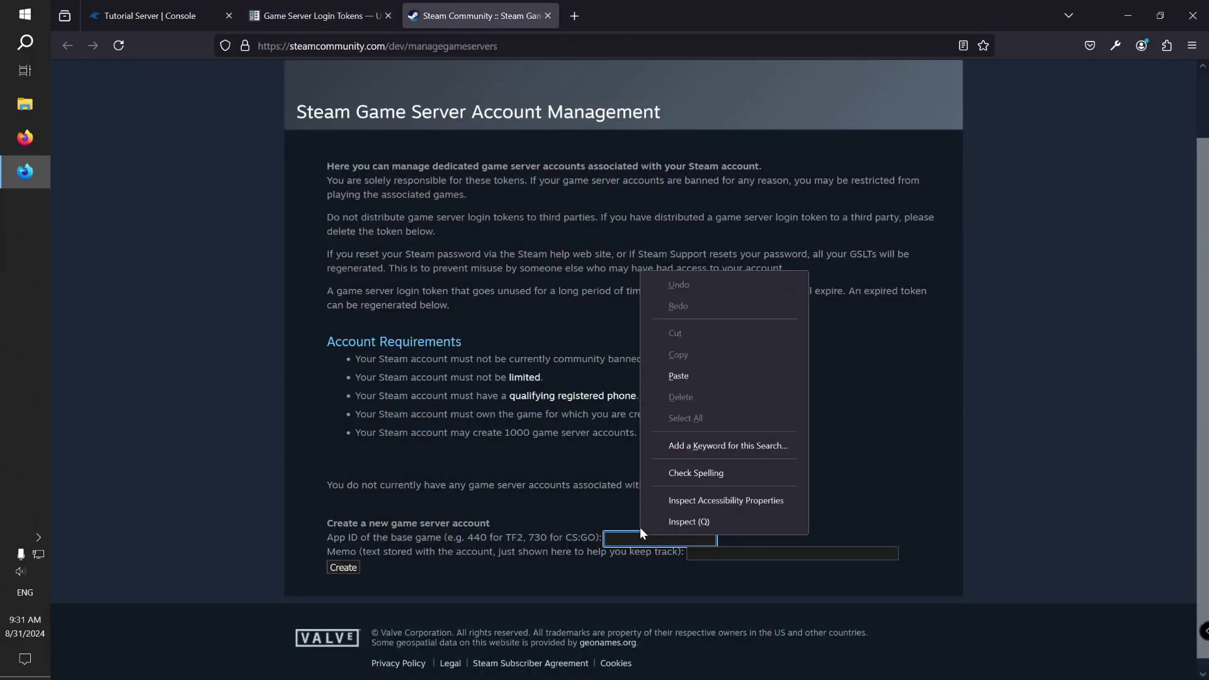
pyautogui.click(677, 379)
pyautogui.click(737, 543)
pyautogui.scroll(-1, 961, 488)
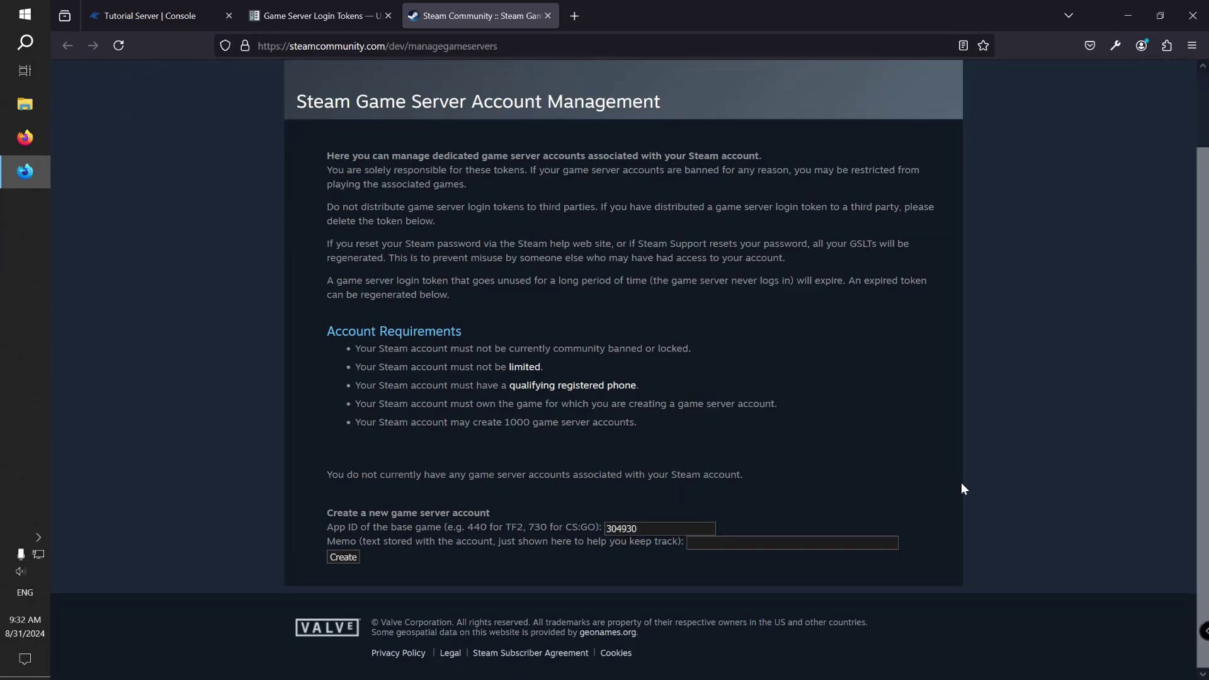
pyautogui.click(866, 542)
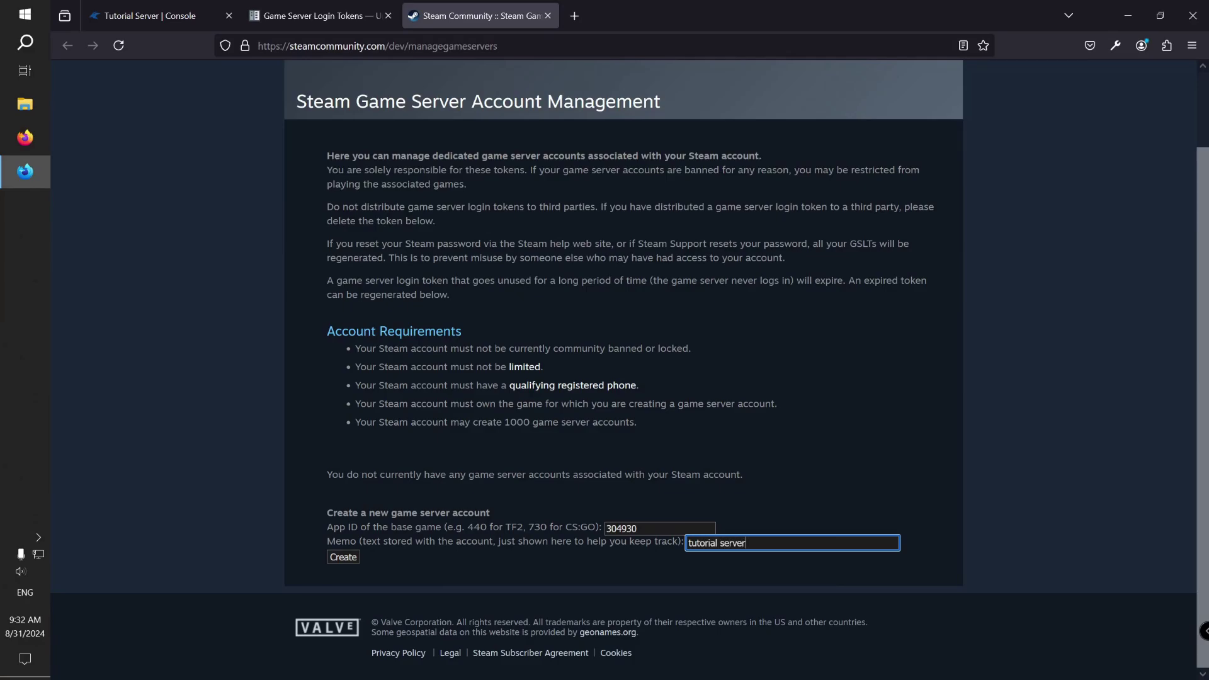
# Step: Create the 304930 'tutorial server' game server account and copy its generated login token
pyautogui.click(344, 557)
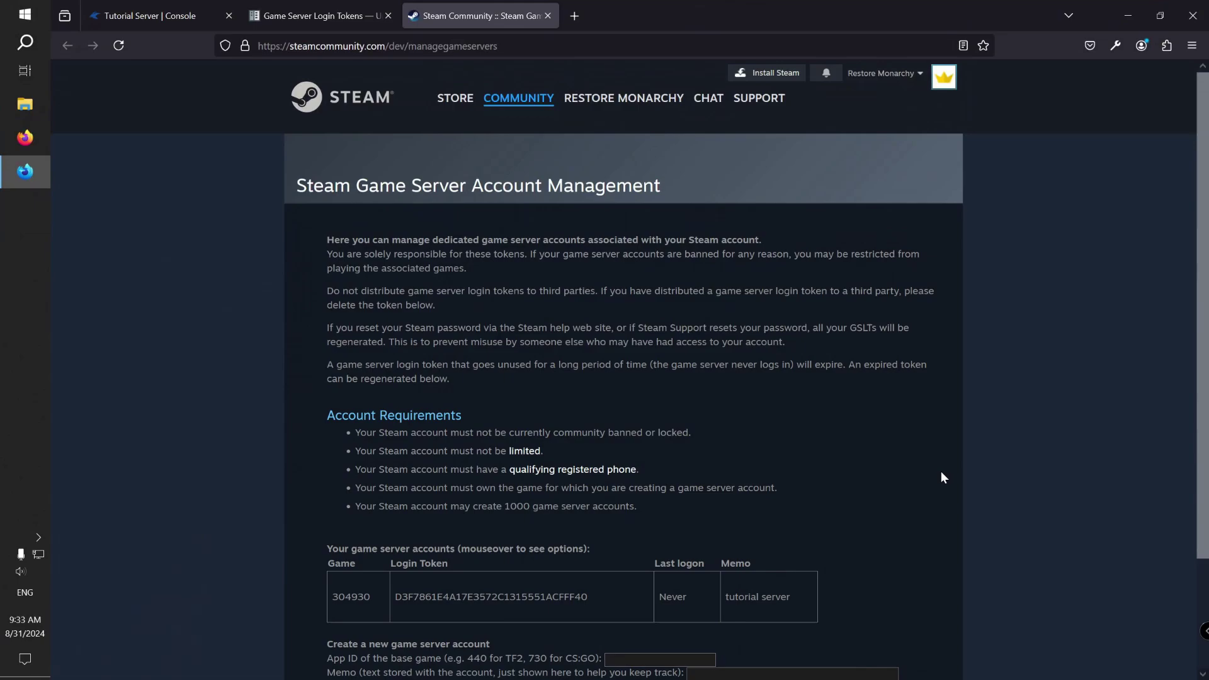
pyautogui.scroll(-2, 943, 478)
pyautogui.moveTo(571, 506)
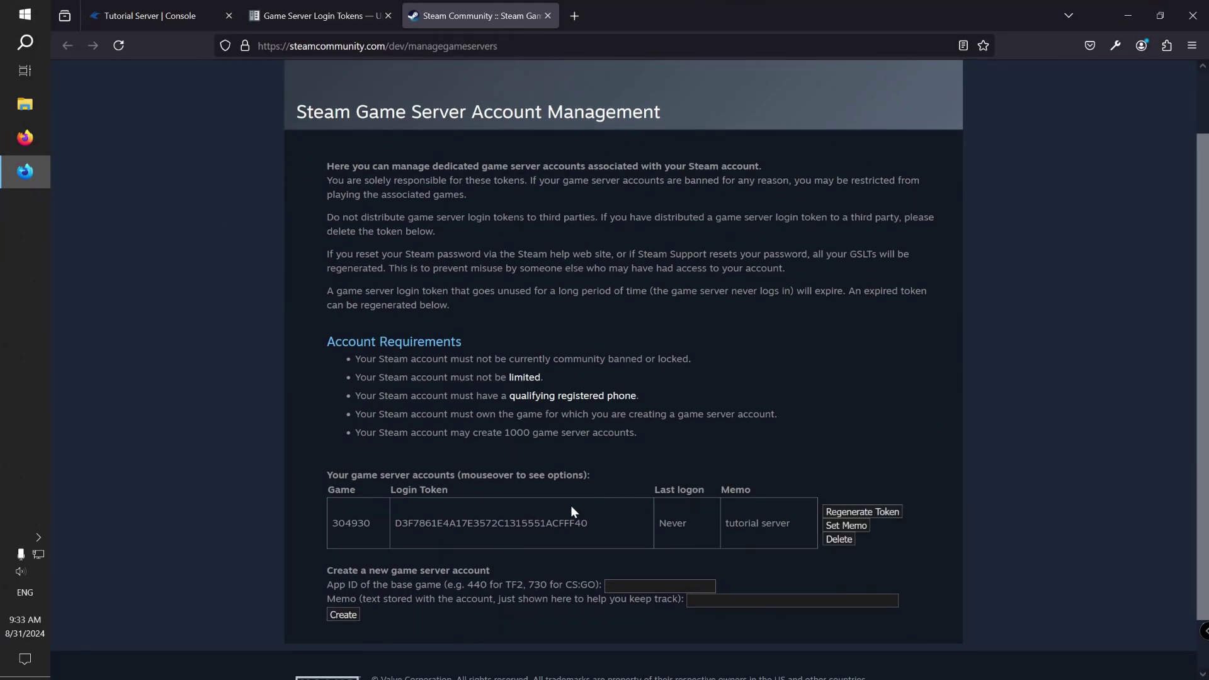
pyautogui.doubleClick(490, 523)
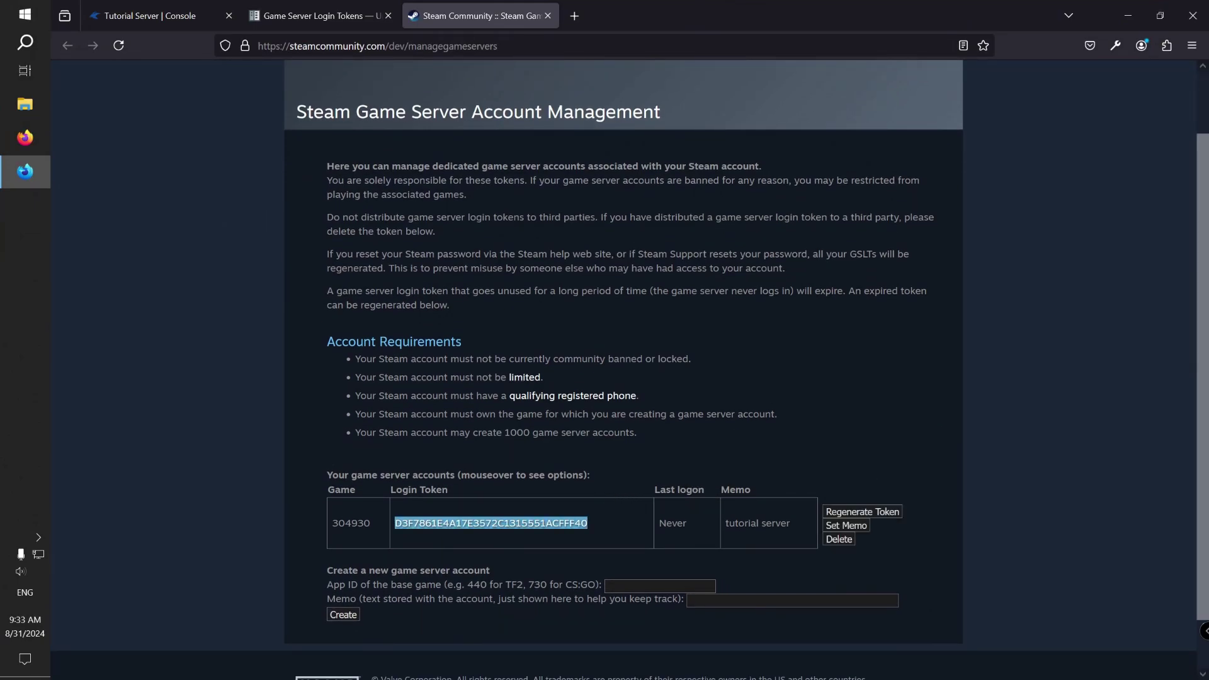
pyautogui.rightClick(584, 522)
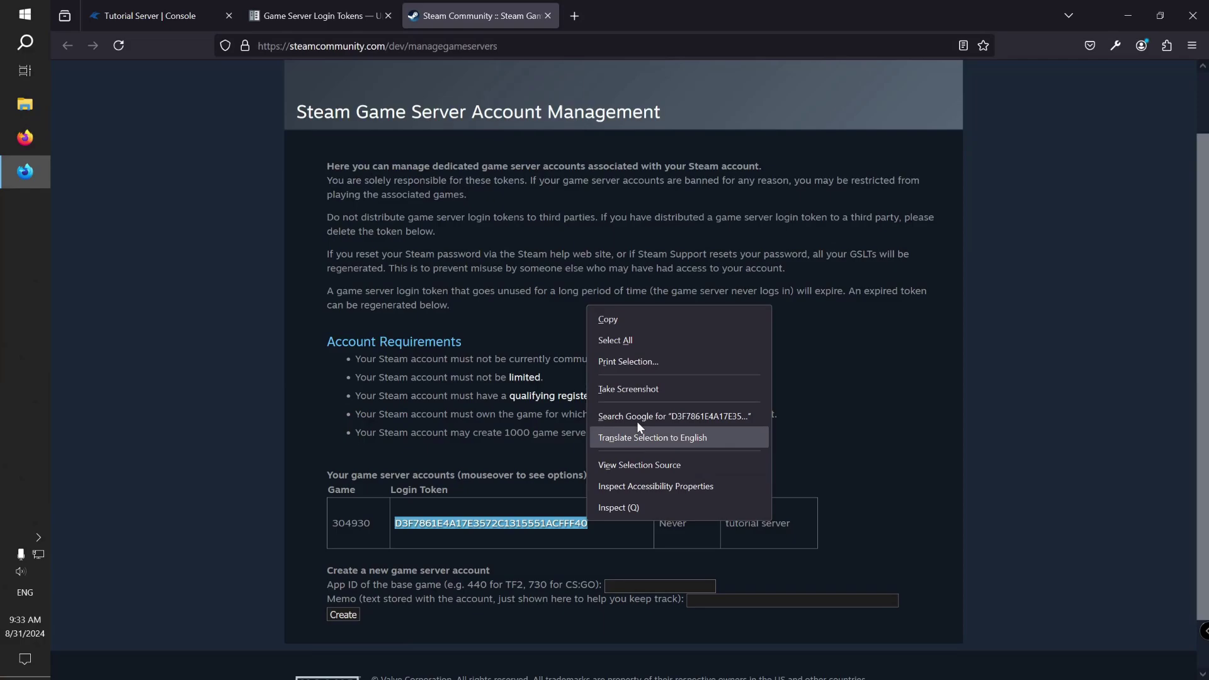
pyautogui.click(651, 321)
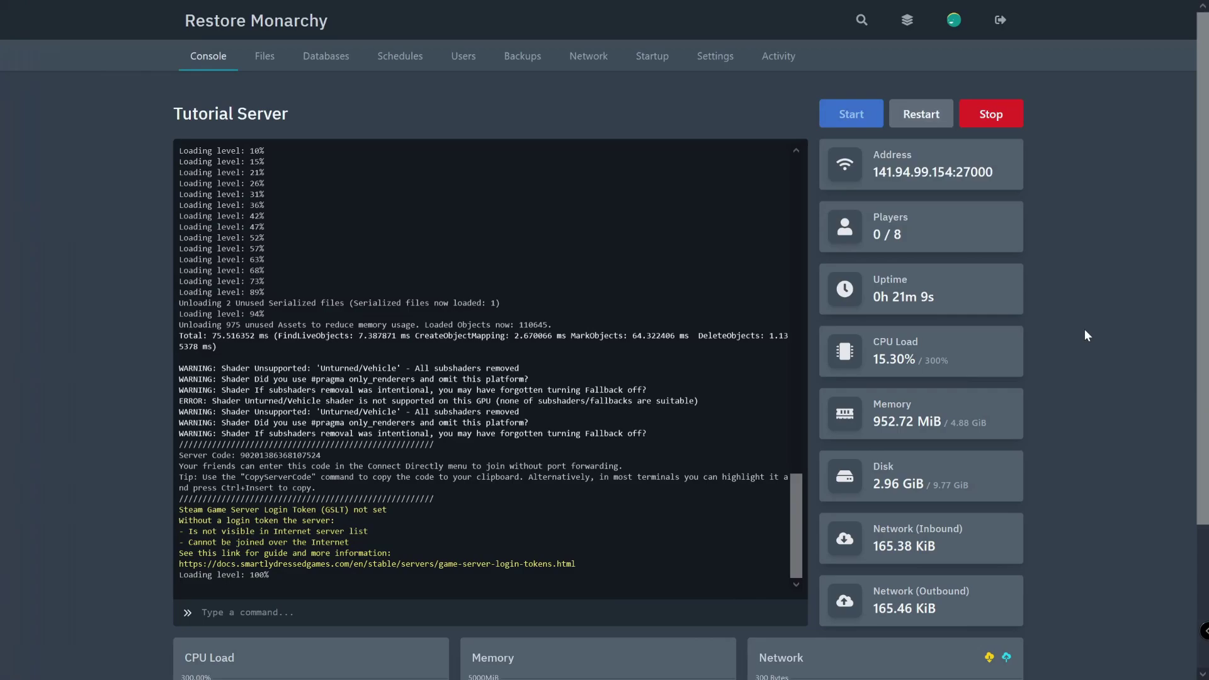
# Step: Browse the server files to Servers/unturned and open Config.json in the editor
pyautogui.click(275, 68)
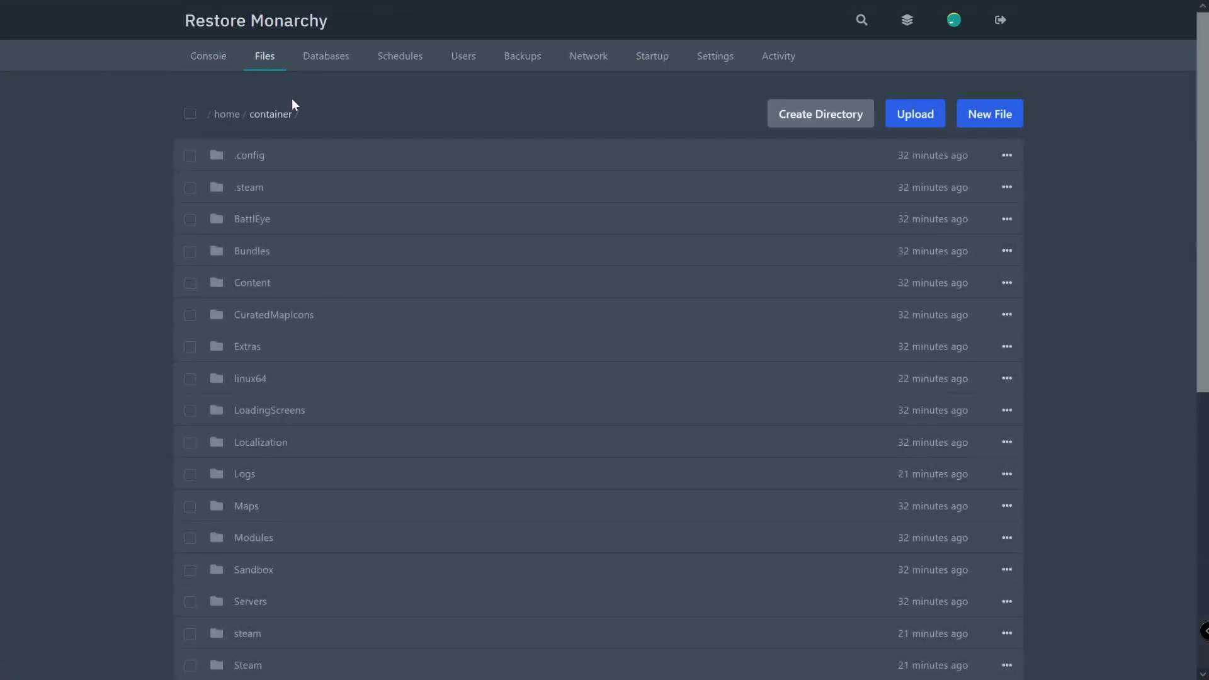
pyautogui.scroll(-1, 345, 460)
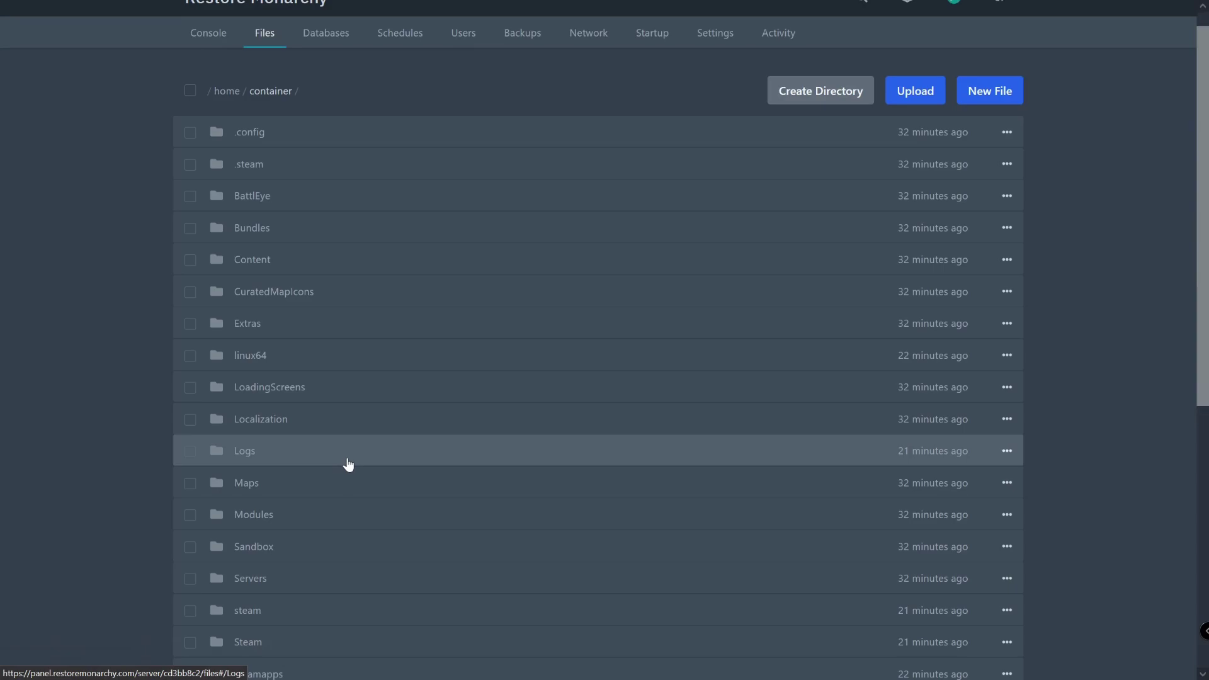
pyautogui.scroll(-1, 354, 473)
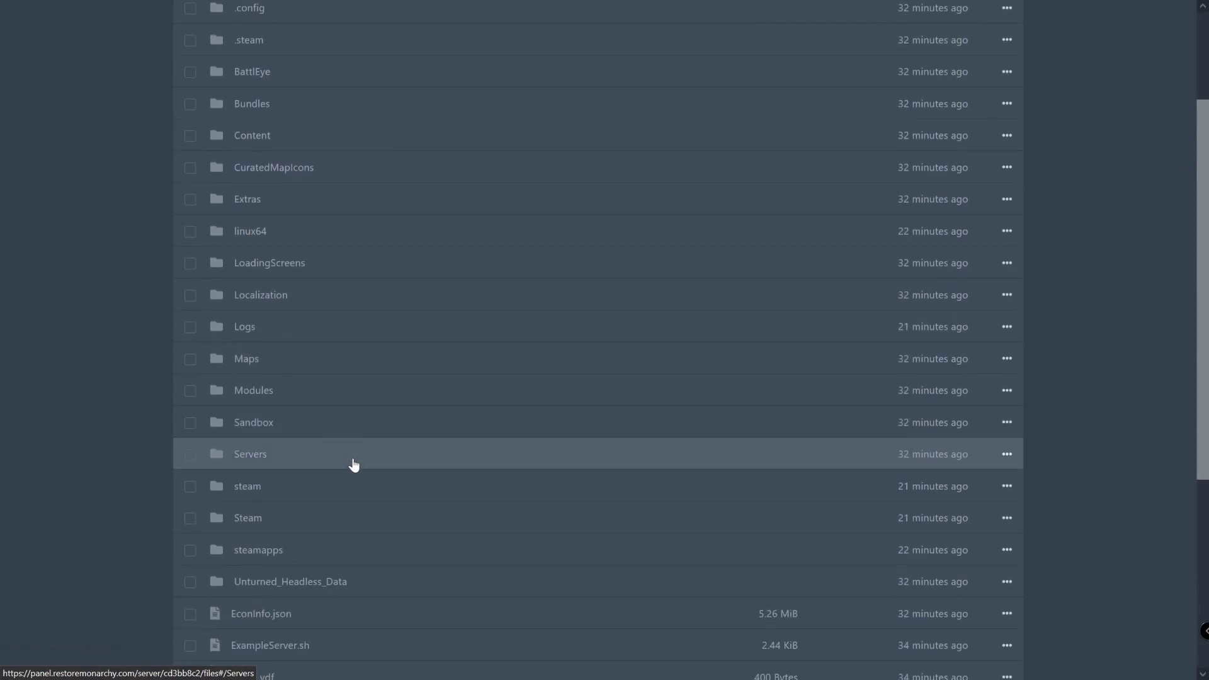
pyautogui.click(354, 464)
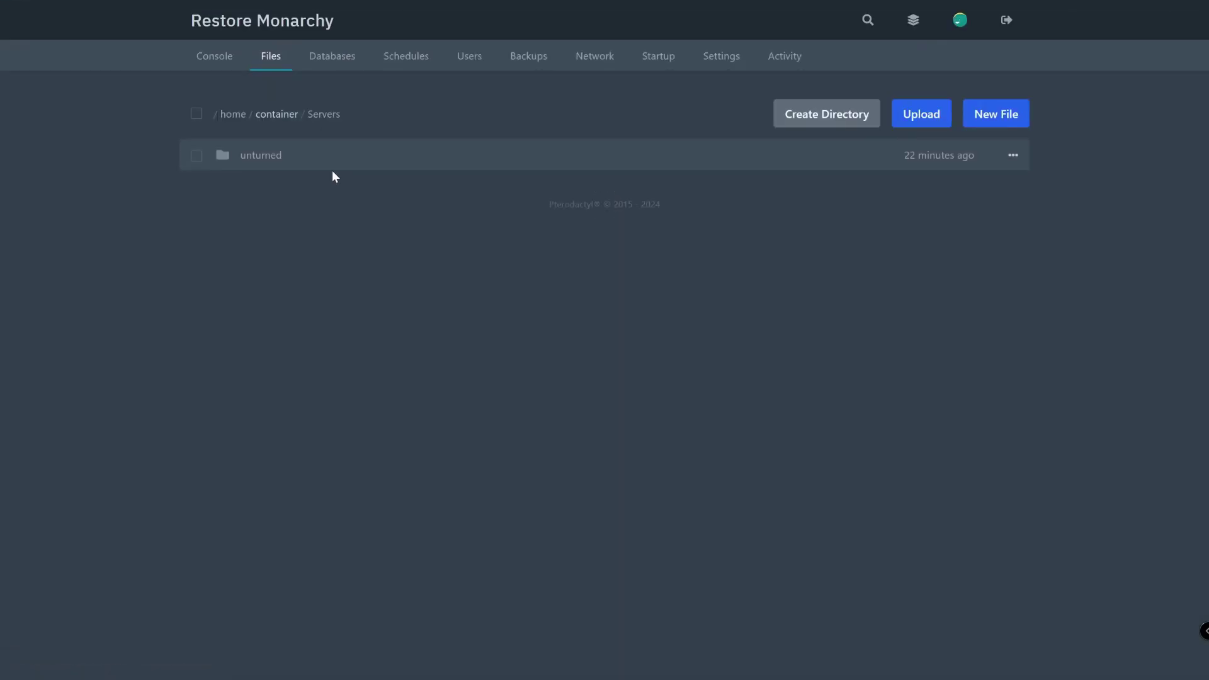
pyautogui.click(334, 163)
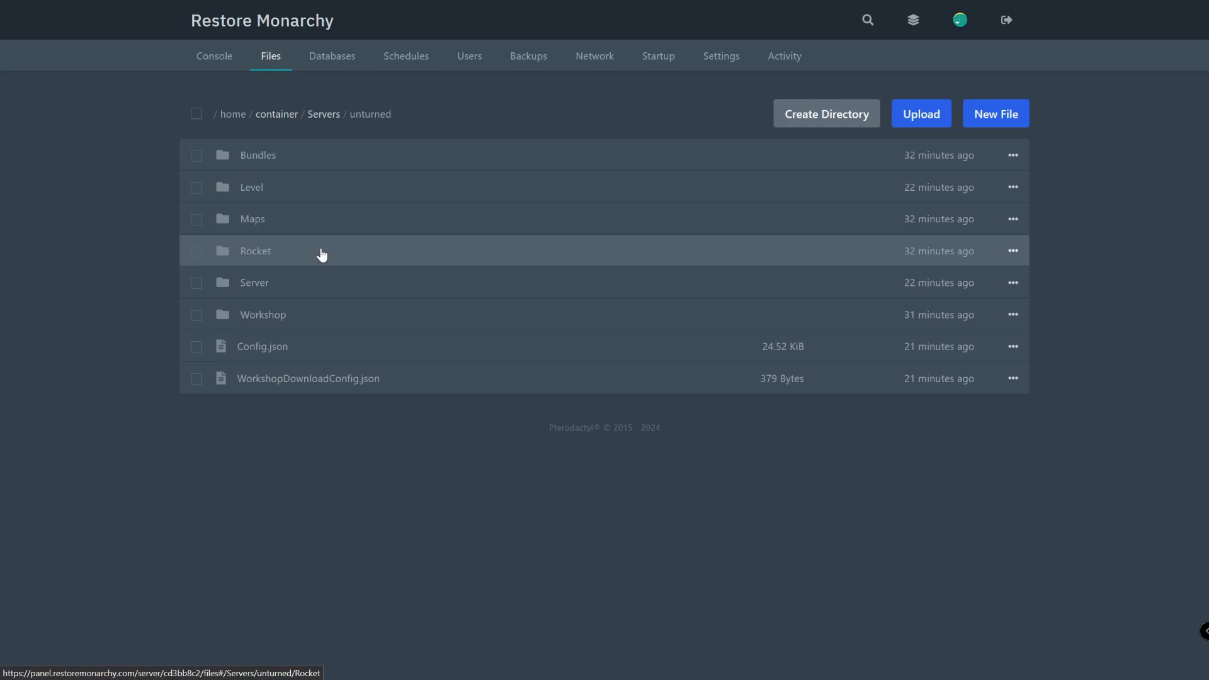
pyautogui.click(330, 350)
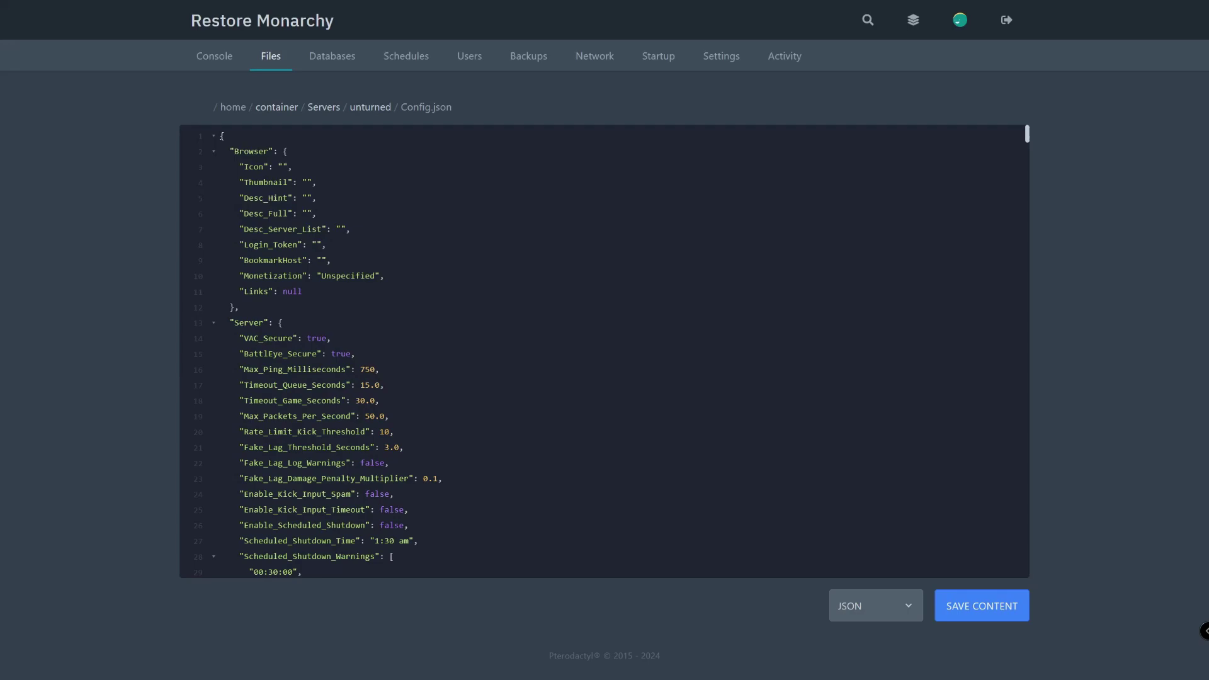
# Step: Paste the copied GSLT into Config.json's empty Login_Token value and save the file
pyautogui.doubleClick(270, 244)
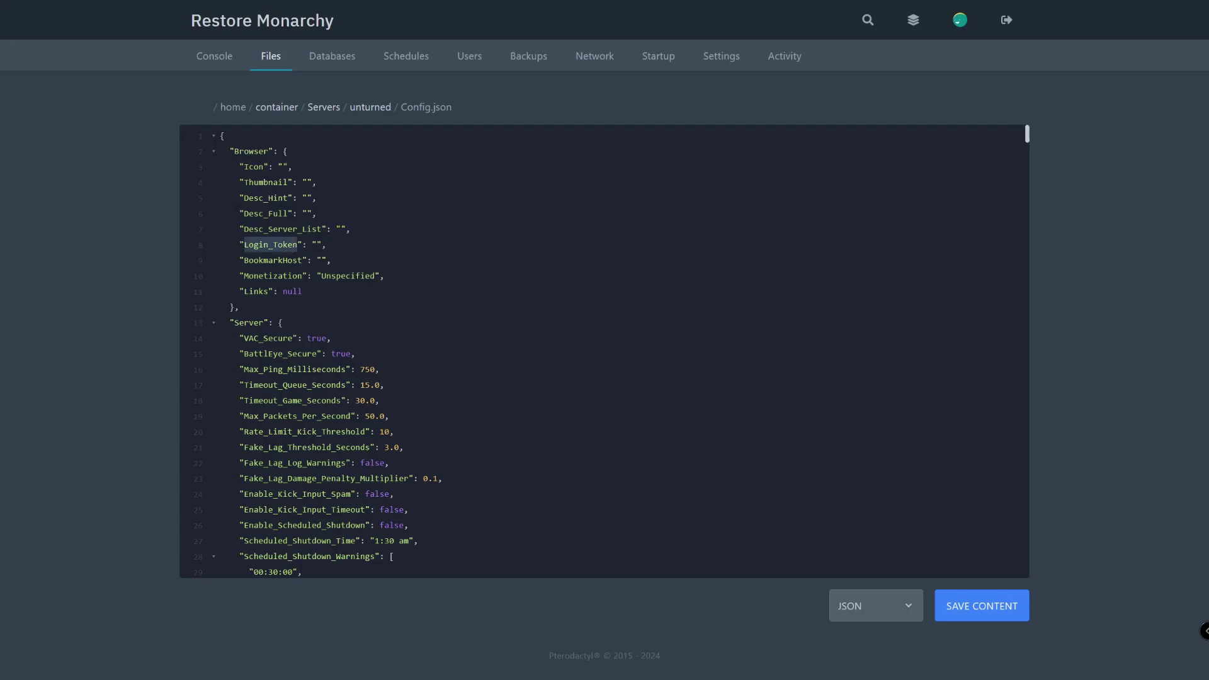
pyautogui.click(316, 244)
pyautogui.rightClick(317, 245)
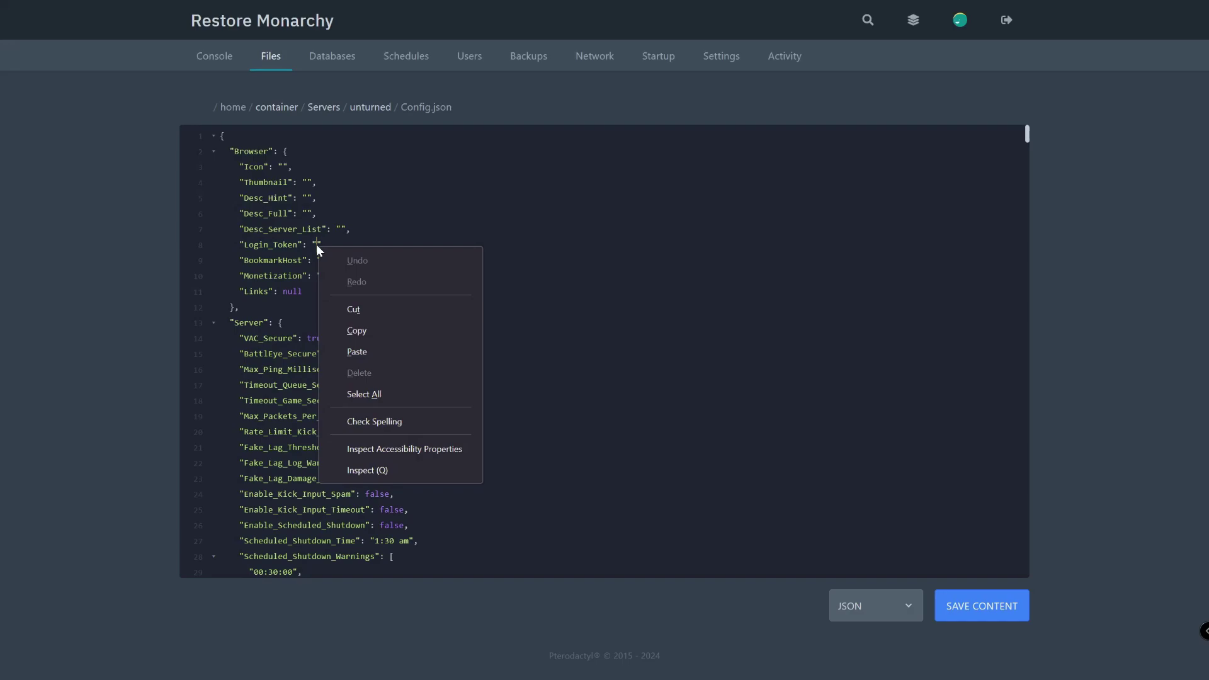
pyautogui.click(361, 354)
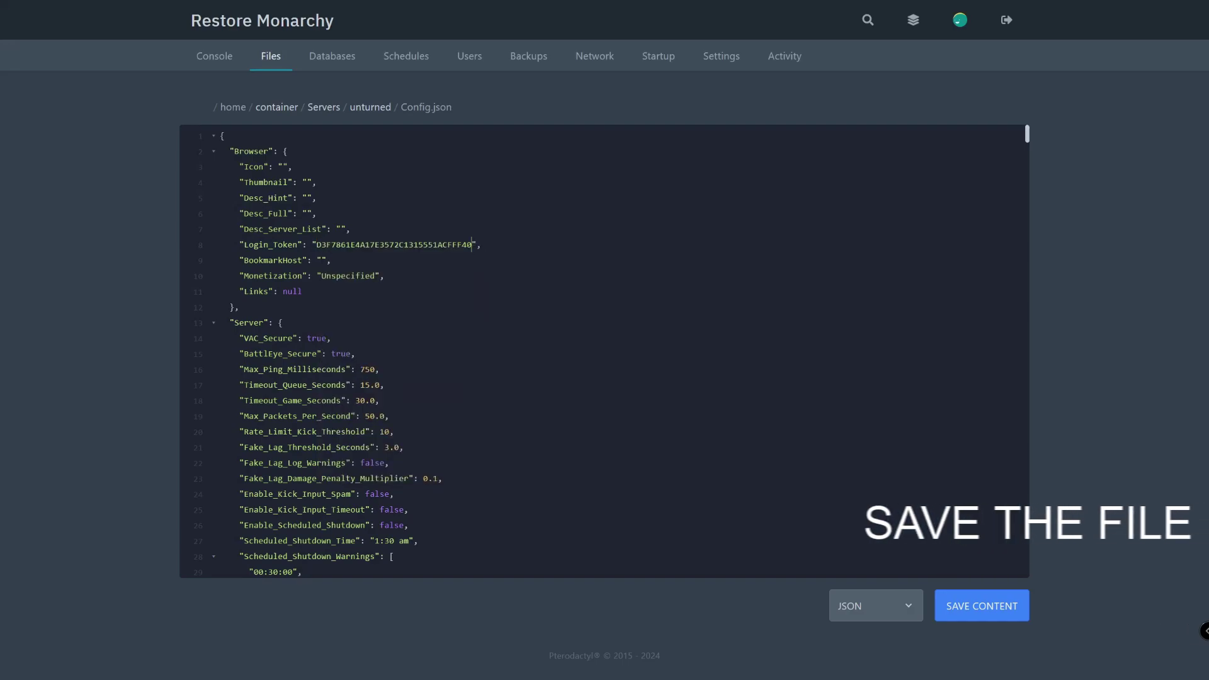
pyautogui.click(966, 612)
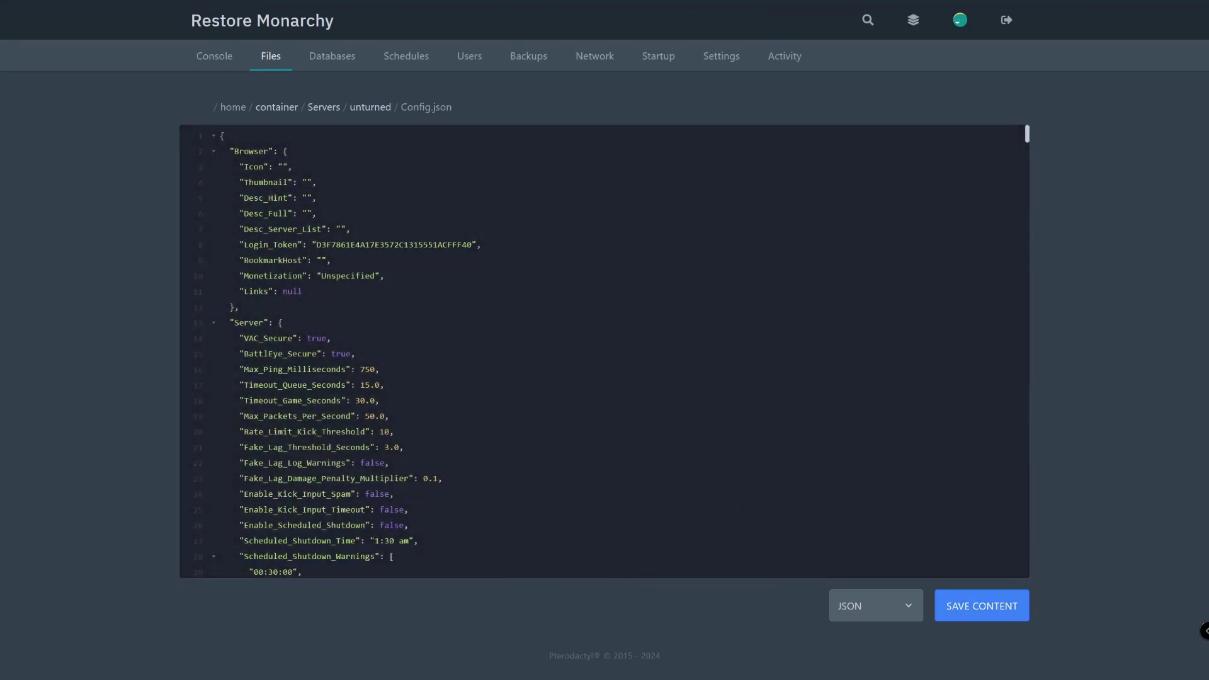
# Step: Restart the Tutorial Server from its console to apply the new login token
pyautogui.click(206, 62)
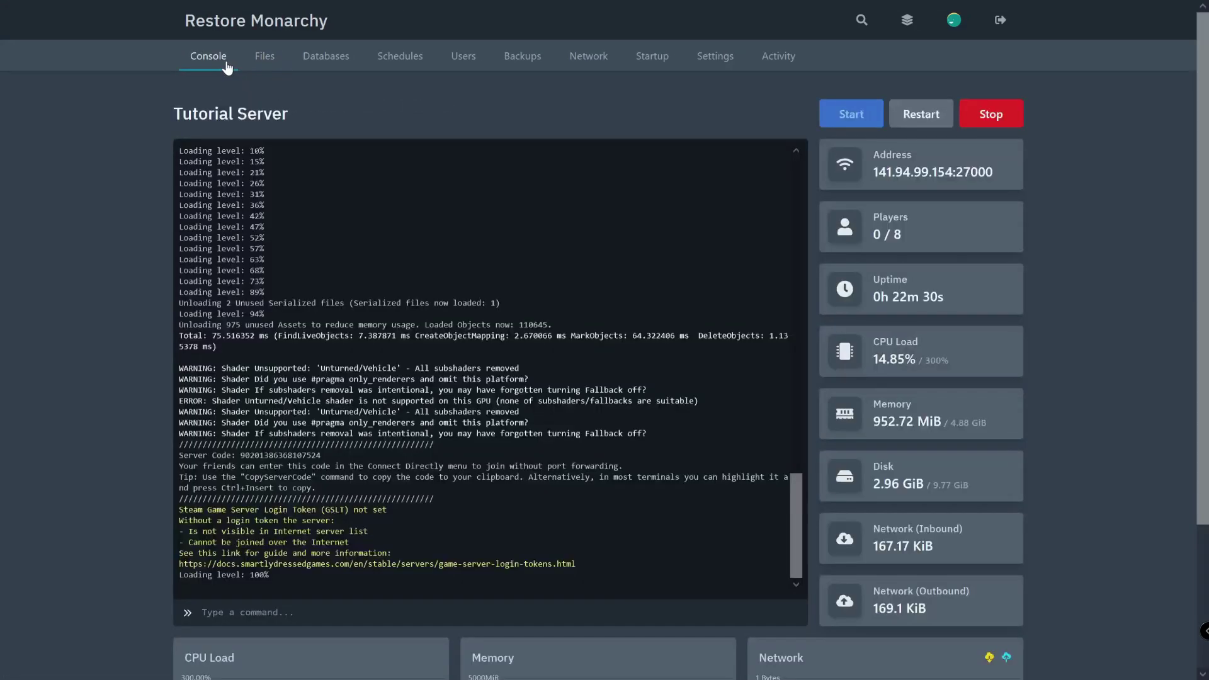
pyautogui.click(917, 126)
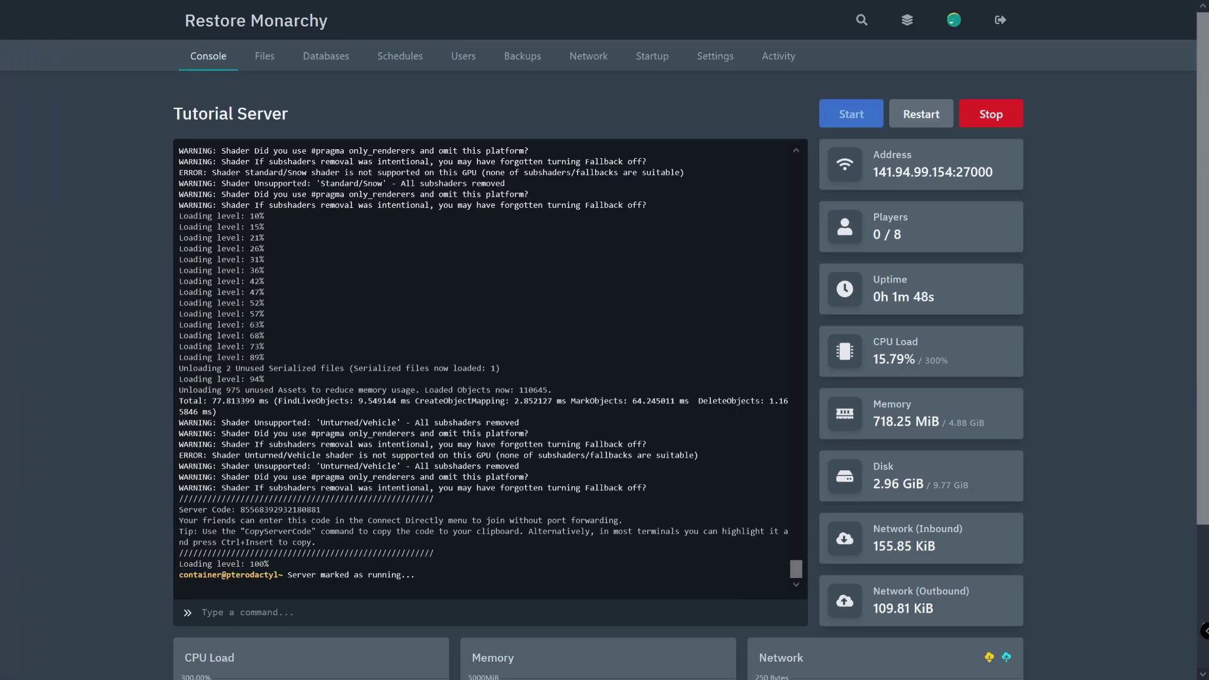
# Step: Open Servers/unturned/Server/Commands.dat in the panel's file editor
pyautogui.click(265, 56)
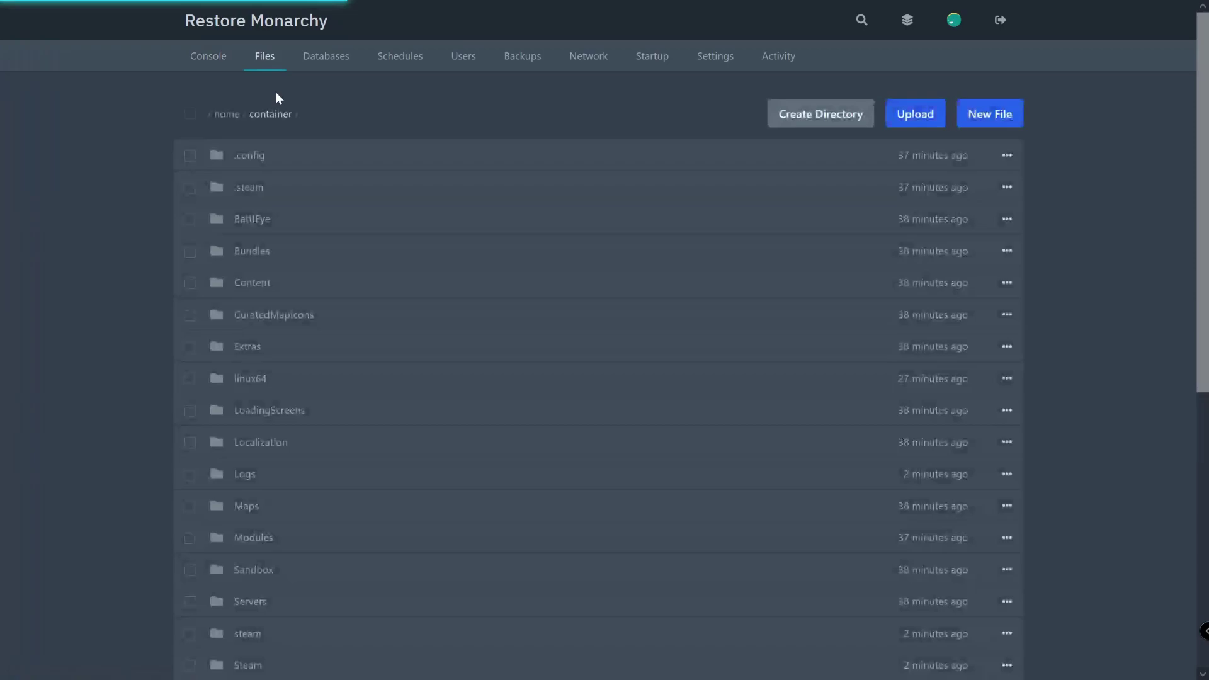
pyautogui.click(288, 601)
pyautogui.click(314, 163)
pyautogui.click(306, 277)
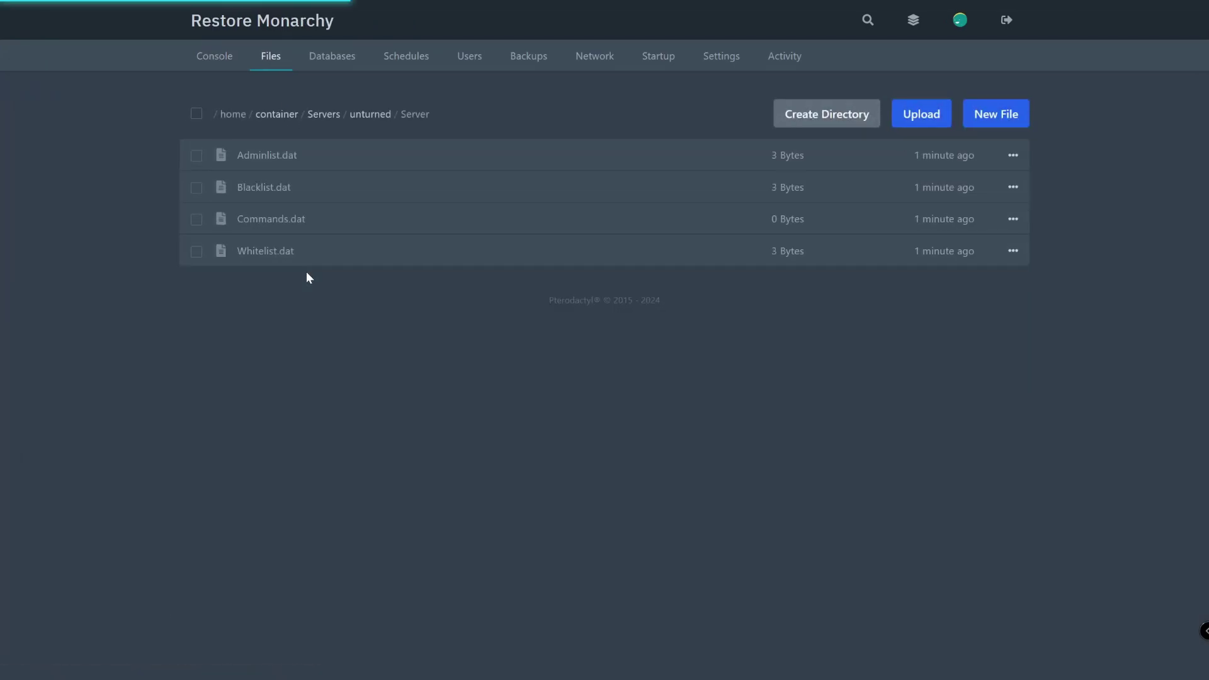
pyautogui.click(341, 227)
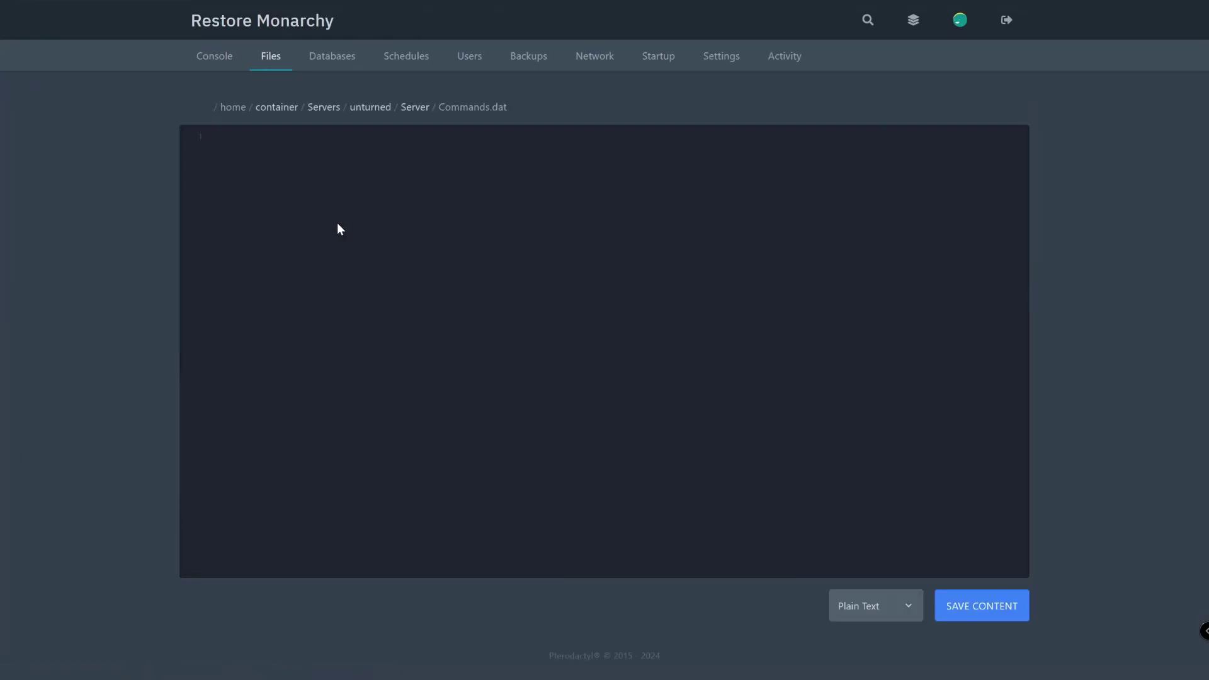
# Step: Paste commands for name 'Tutorial Server by Restore Monarchy', map Washington, maxplayers 24, perspective both; save
pyautogui.click(258, 148)
pyautogui.rightClick(258, 149)
pyautogui.click(315, 247)
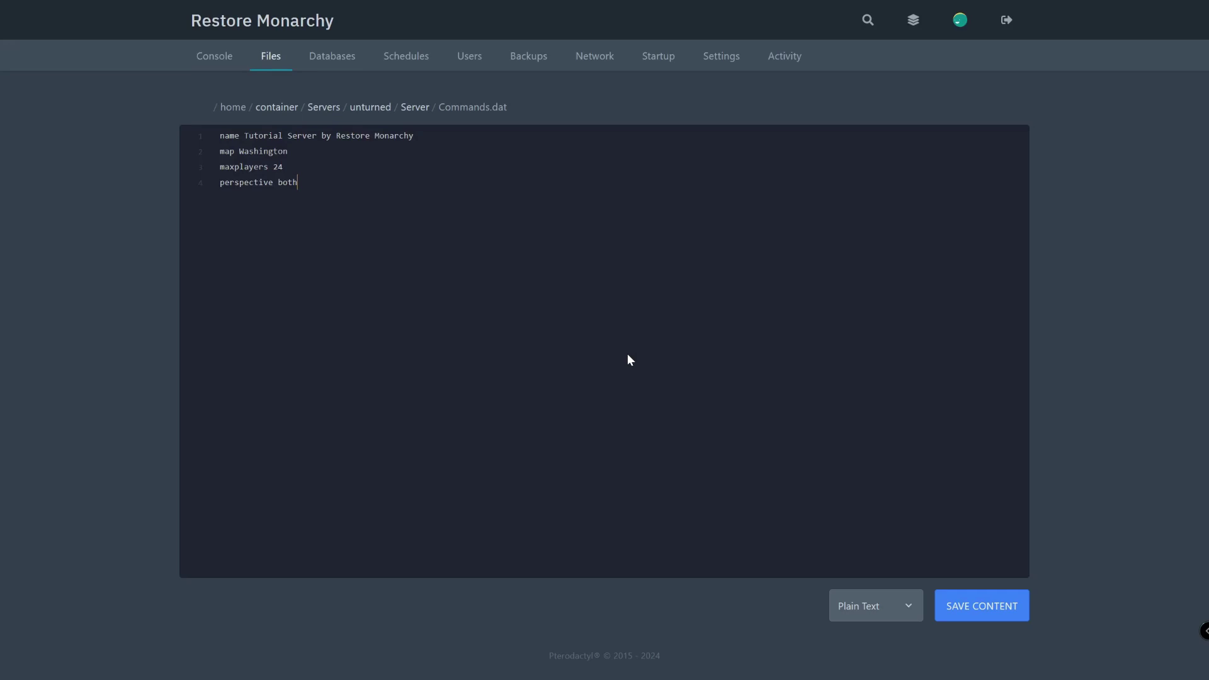
pyautogui.click(989, 608)
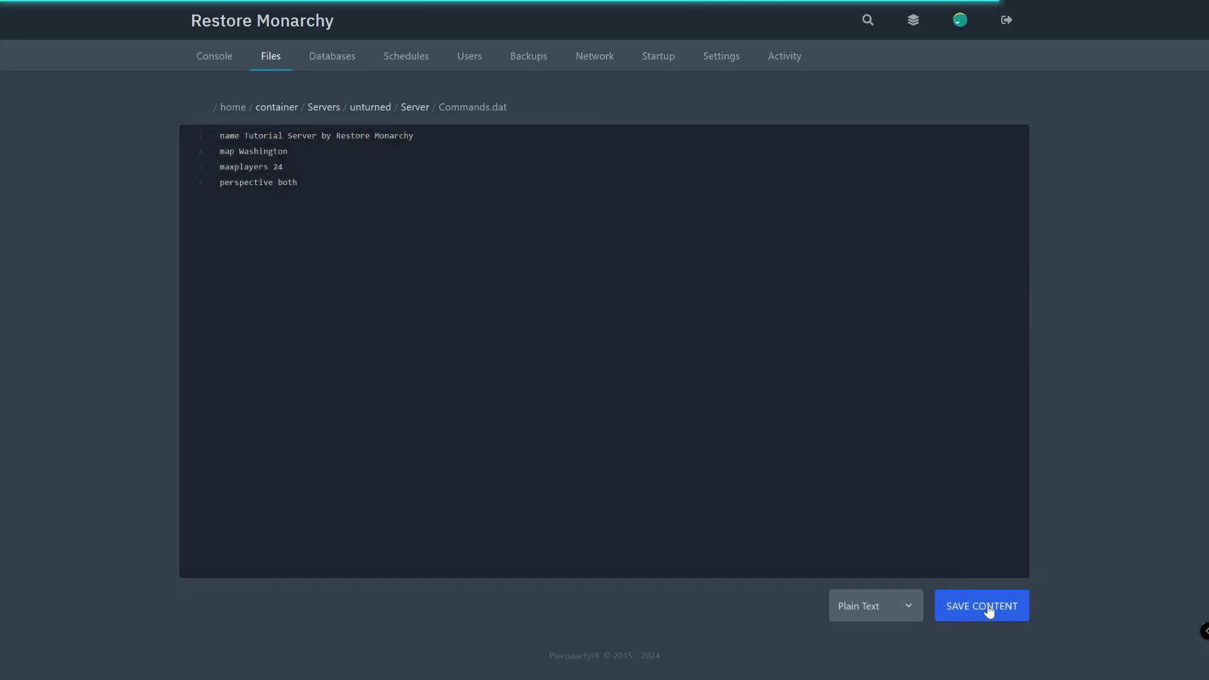
pyautogui.click(215, 60)
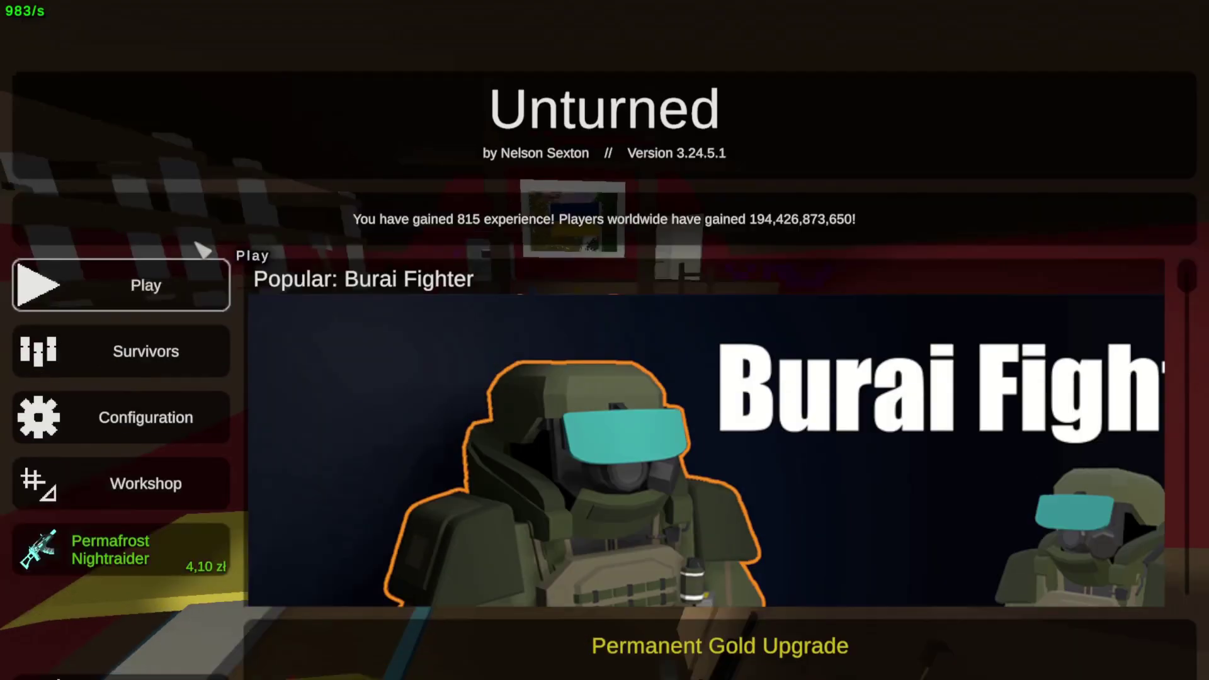
# Step: In the multiplayer server list filters, set the name filter to 'Tutorial Server'
pyautogui.click(202, 252)
pyautogui.click(567, 284)
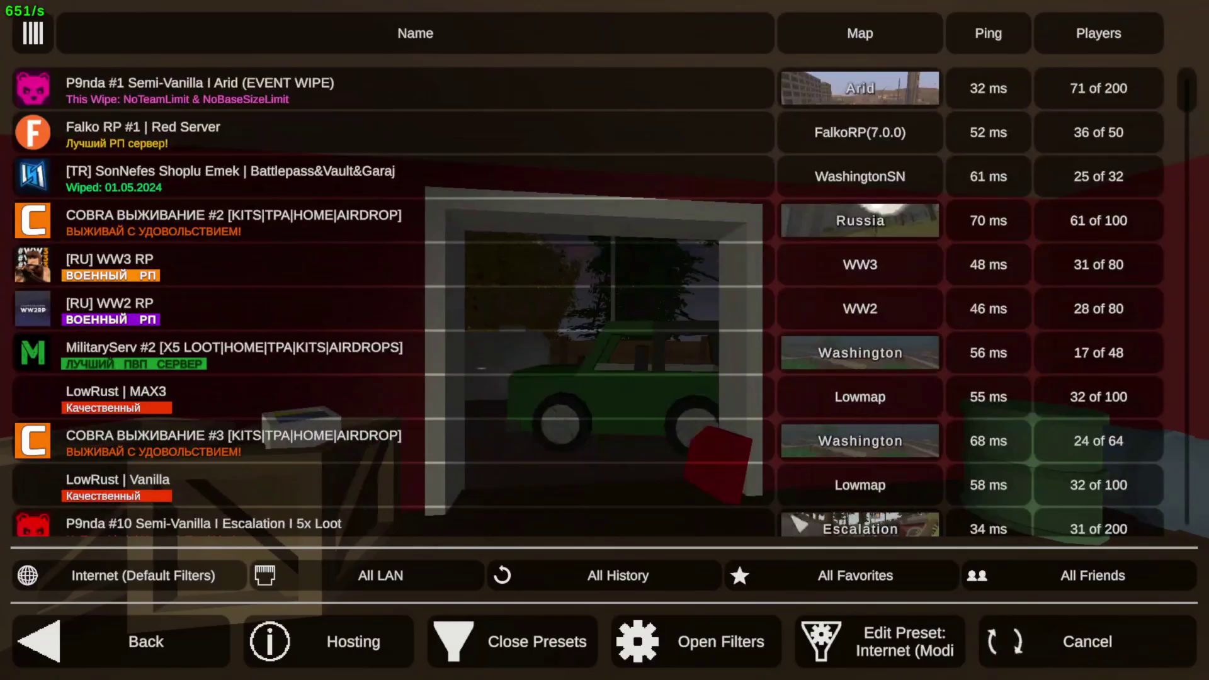
pyautogui.click(869, 646)
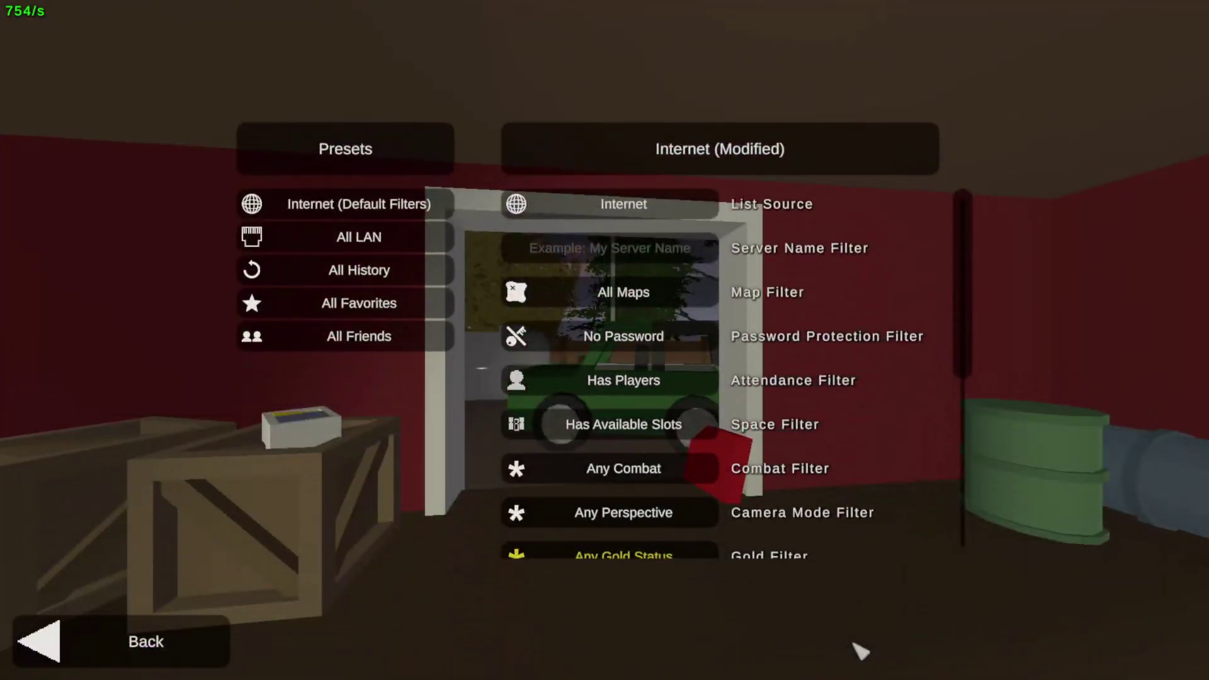
pyautogui.click(634, 257)
pyautogui.write('Tutorial Serve')
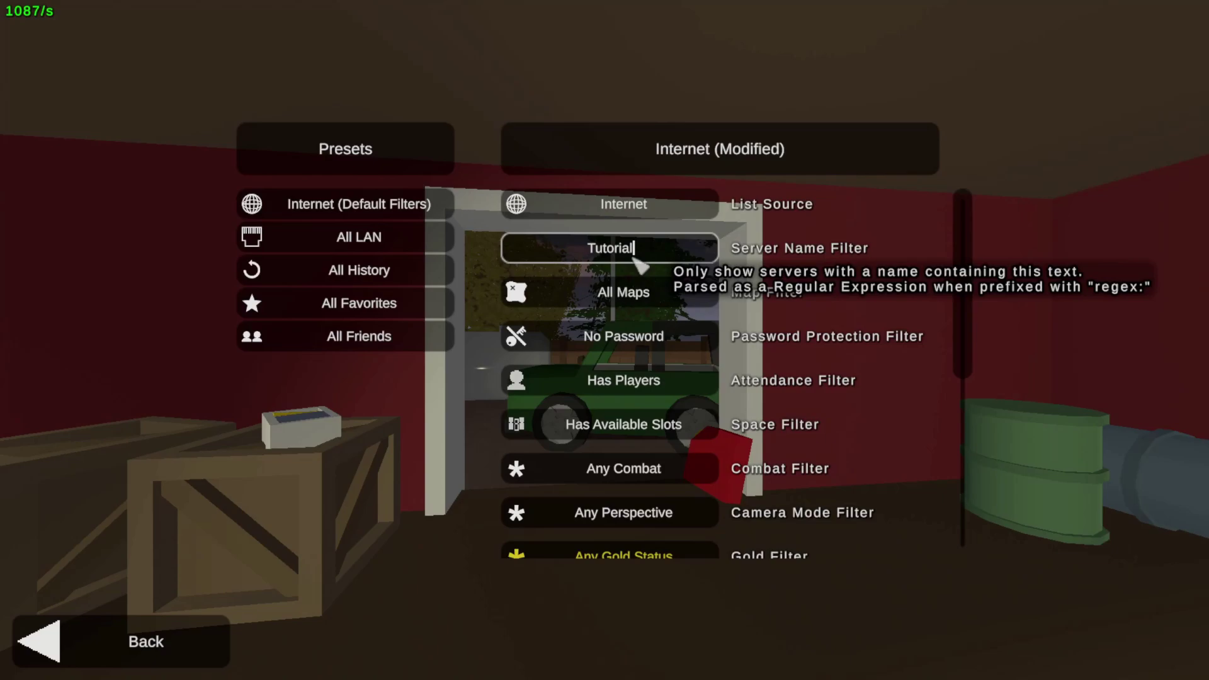
pyautogui.write('r')
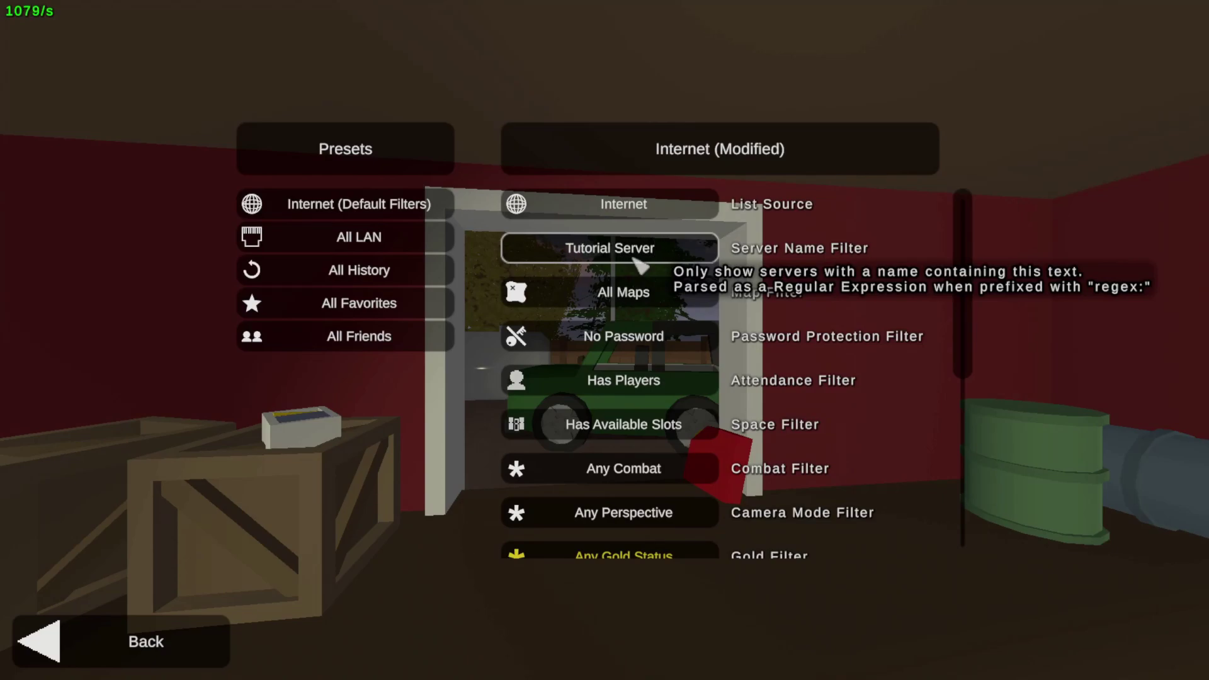
# Step: Set Attendance to Any Attendance and join Tutorial Server by Restore Monarchy
pyautogui.click(710, 391)
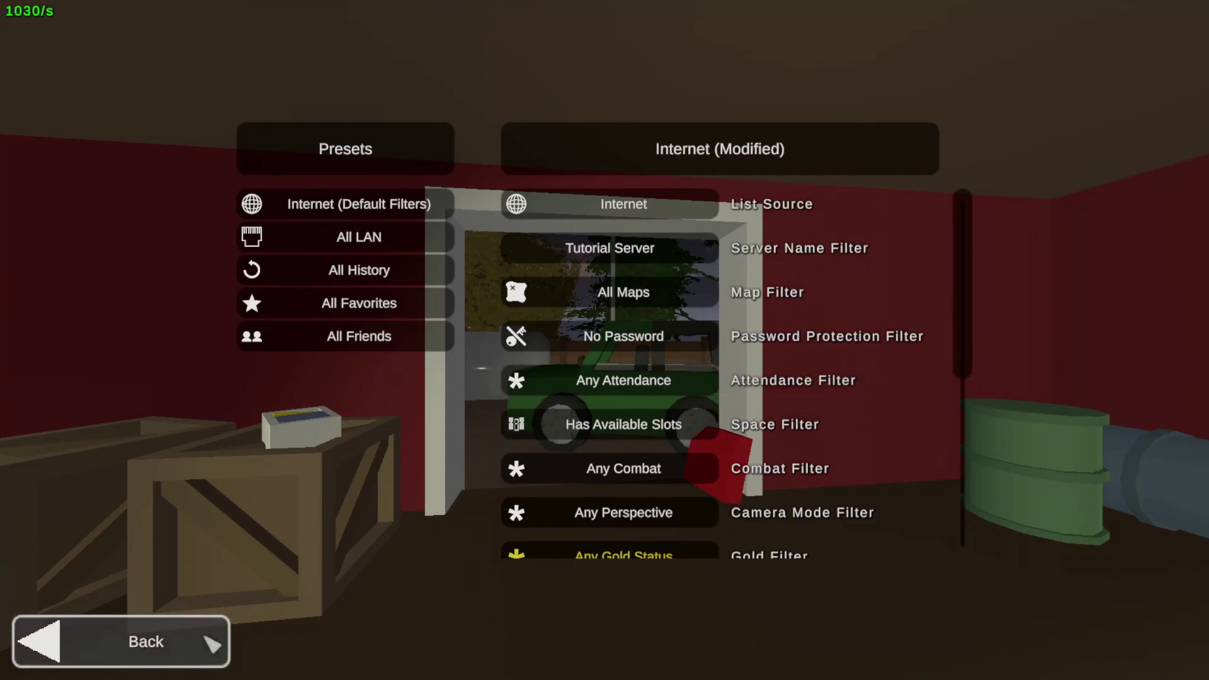
pyautogui.click(227, 639)
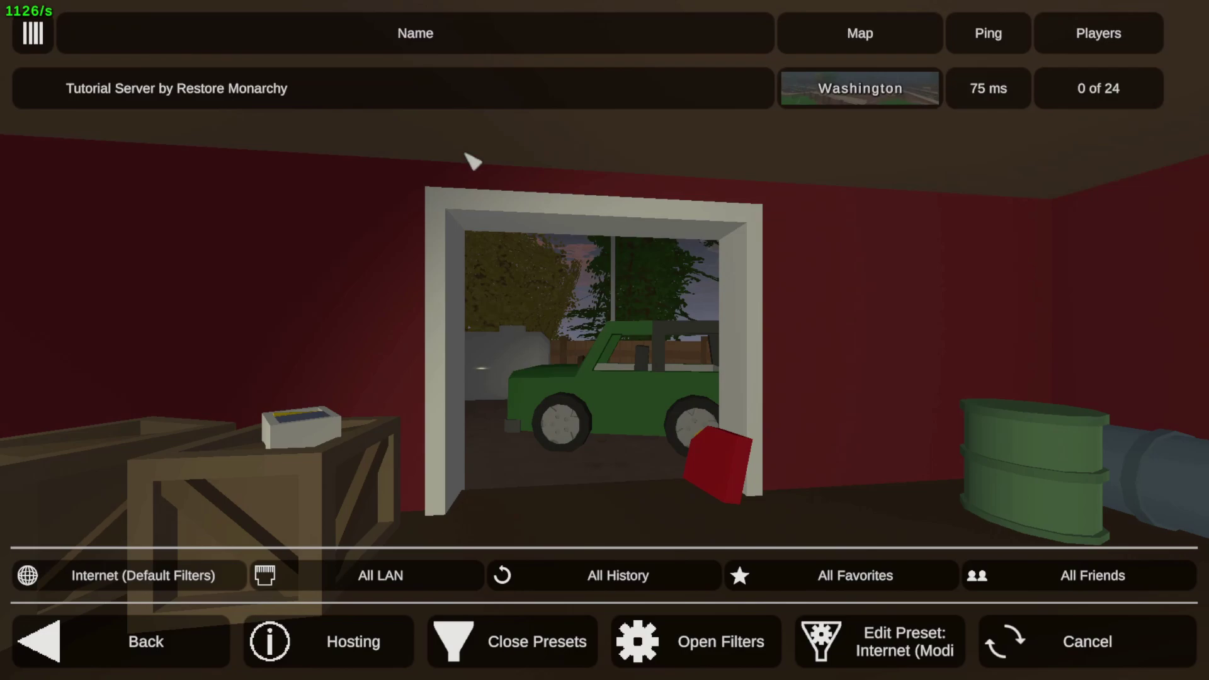
pyautogui.click(469, 104)
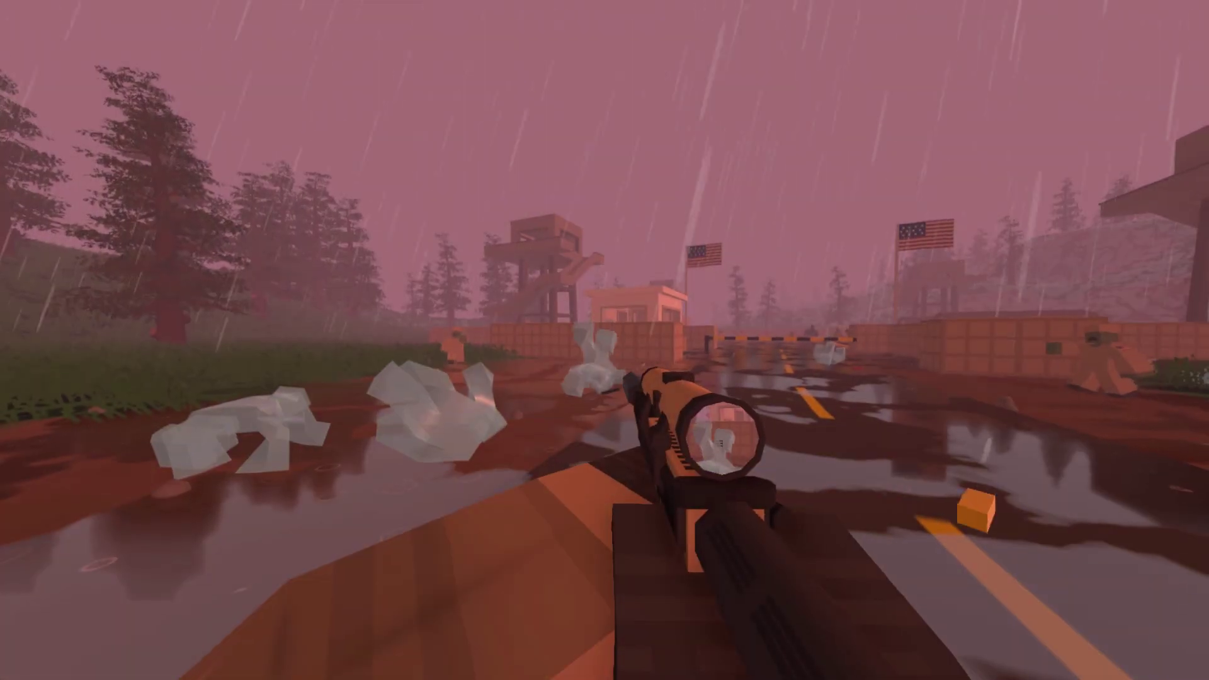